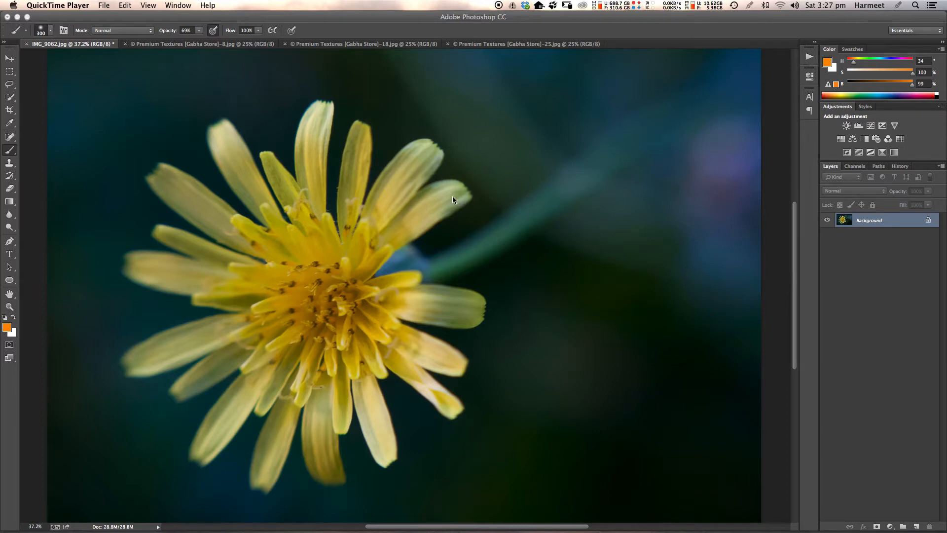
- Examine the three open Premium Textures images, numbers 8, 18 and 25
left_click(253, 46)
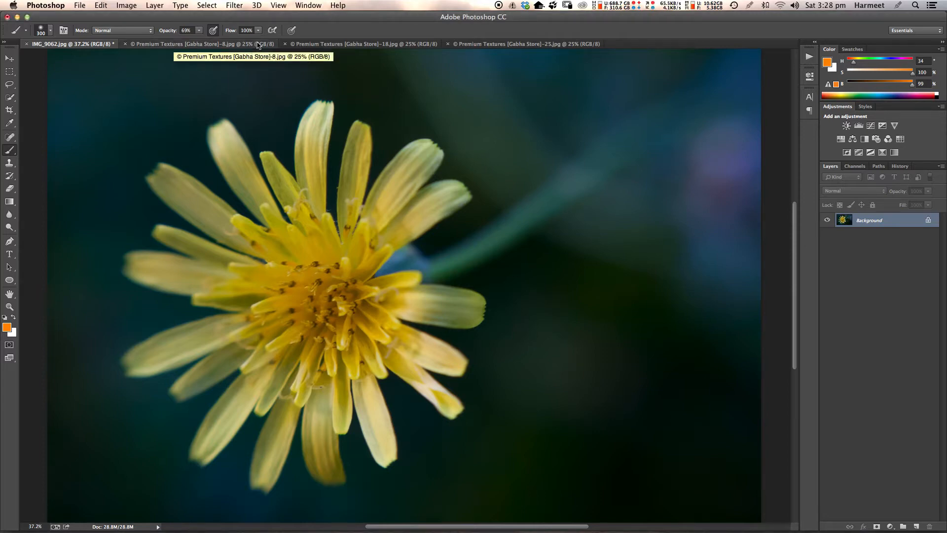
left_click(257, 44)
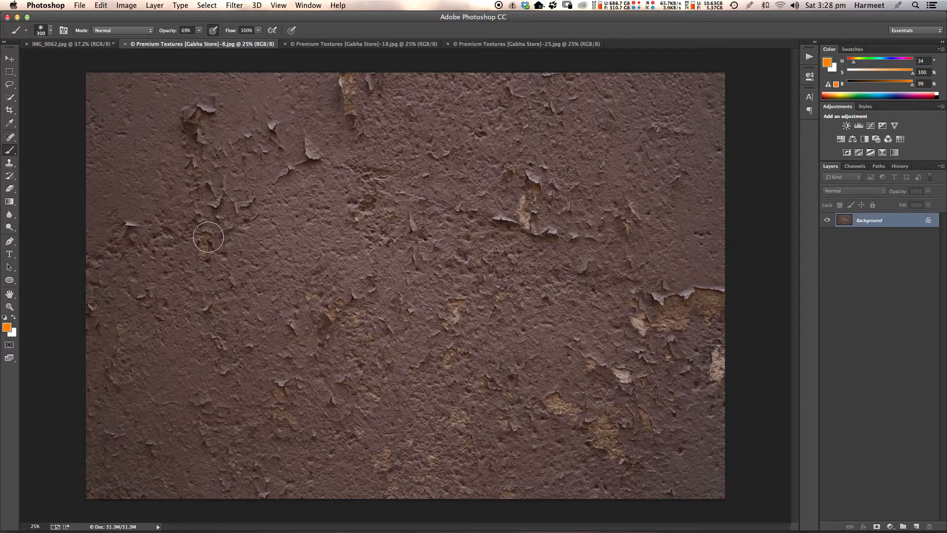
left_click(370, 45)
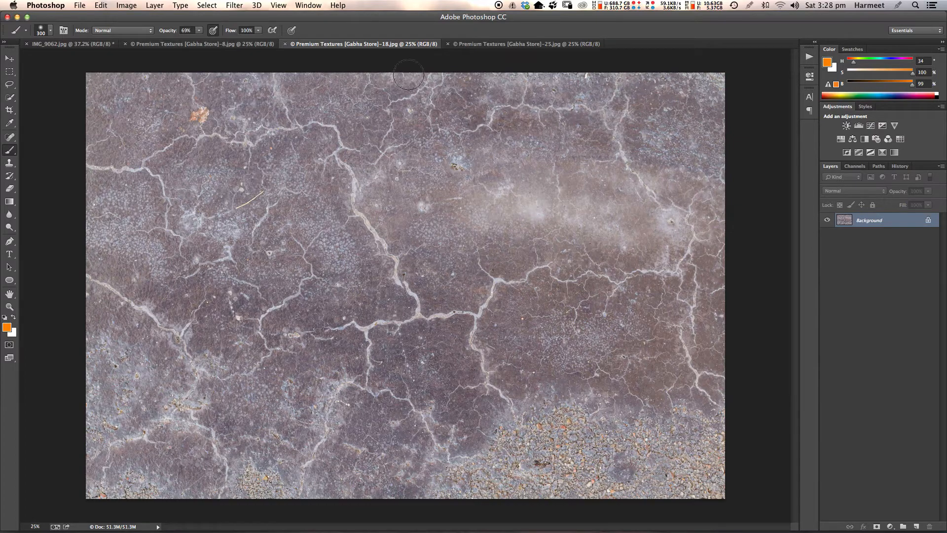
left_click(465, 45)
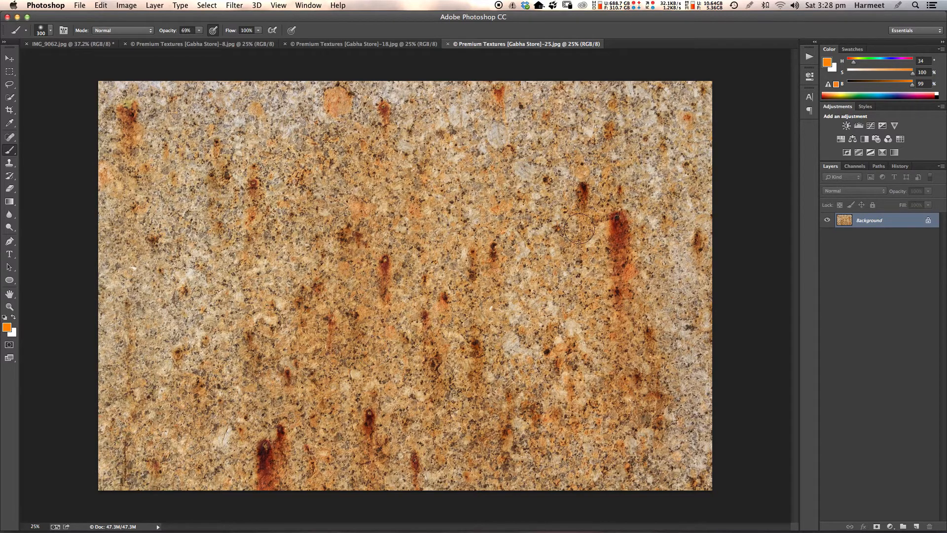
- Copy the peeling-paint texture from Premium Textures 8 into IMG_9062.jpg as a new layer above the flower
left_click(260, 44)
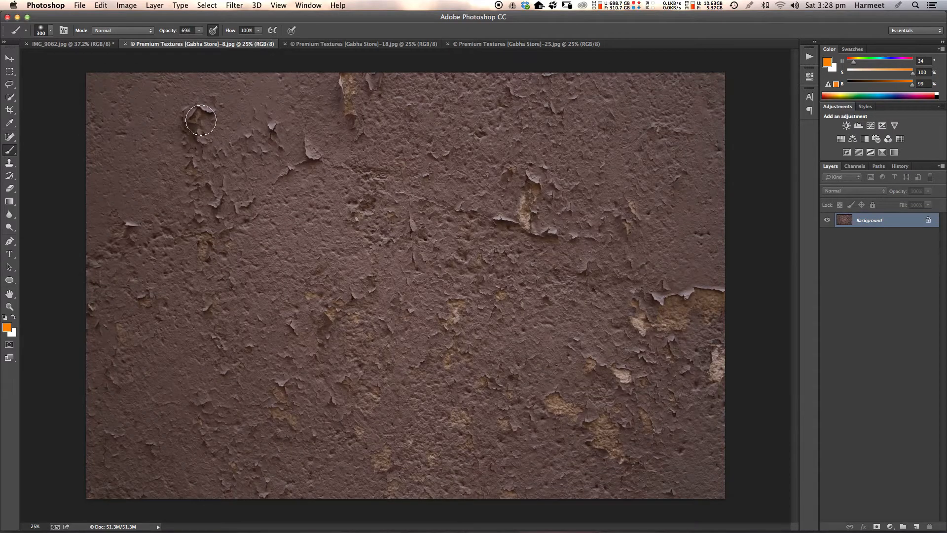
left_click(10, 58)
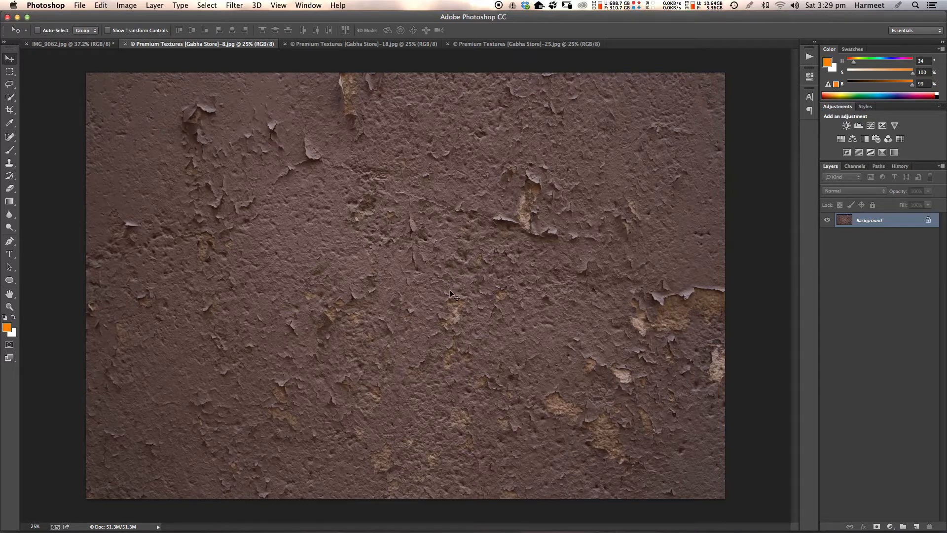
left_click_drag(452, 295, 434, 311)
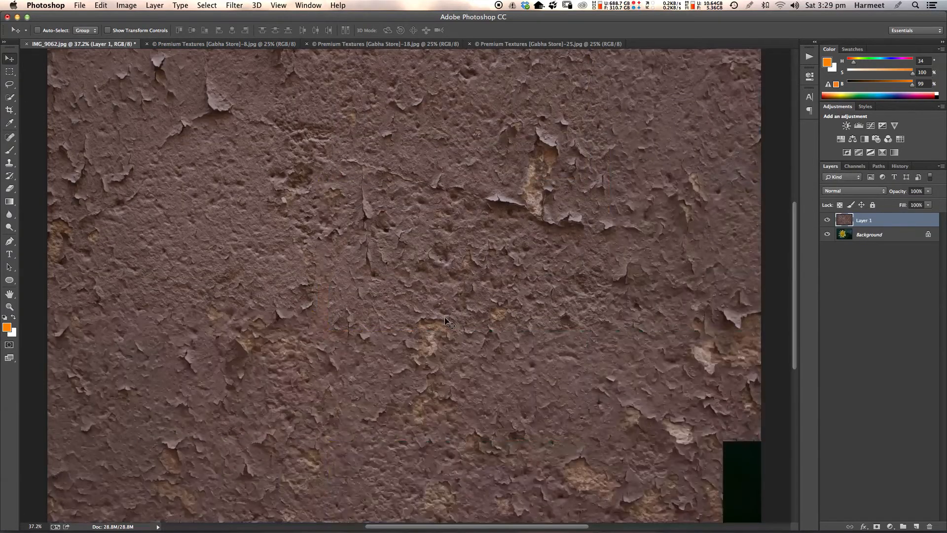
- Scale the peeling-paint texture layer down with Free Transform so it just covers the whole flower photo
key("super+minus")
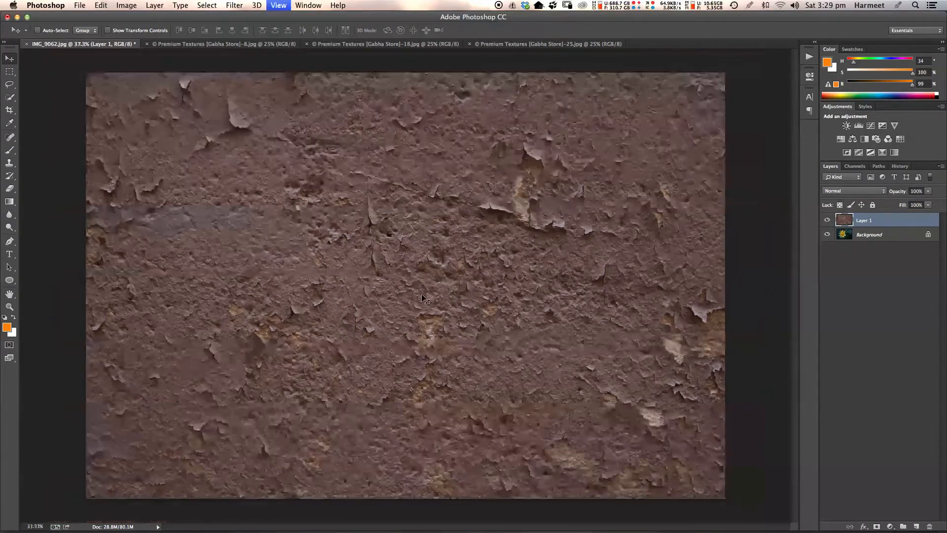
key("super+minus")
key("super+minus")
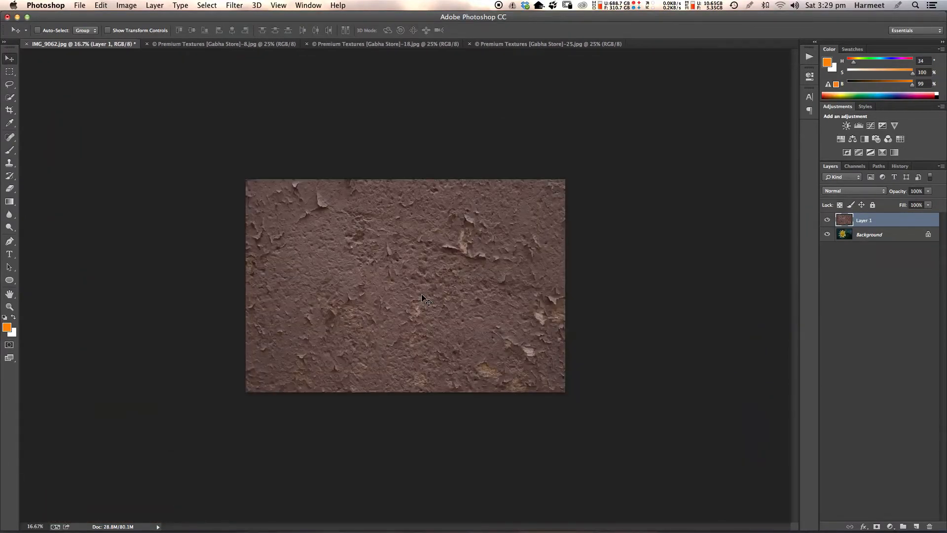
key("super+t")
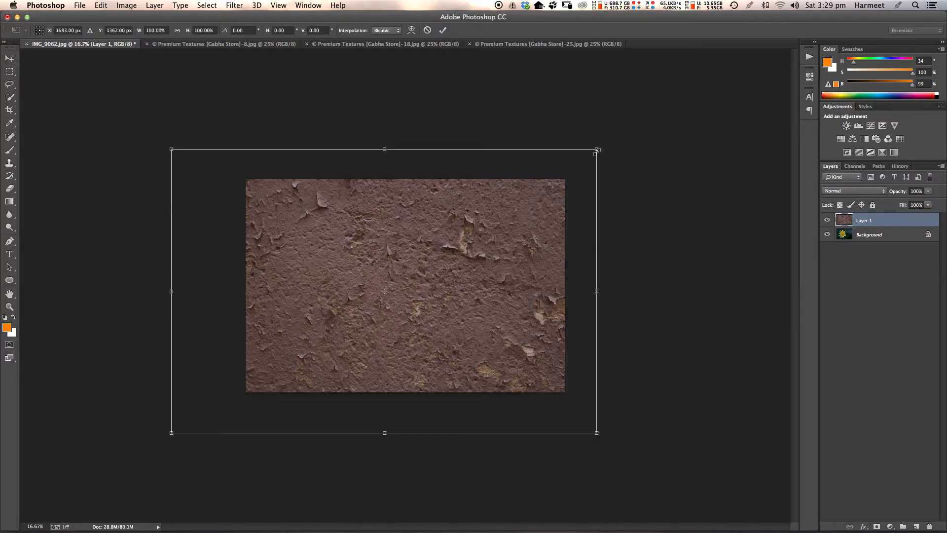
left_click_drag(597, 150, 570, 167)
left_click_drag(170, 433, 228, 398)
left_click_drag(227, 167, 242, 178)
left_click(443, 31)
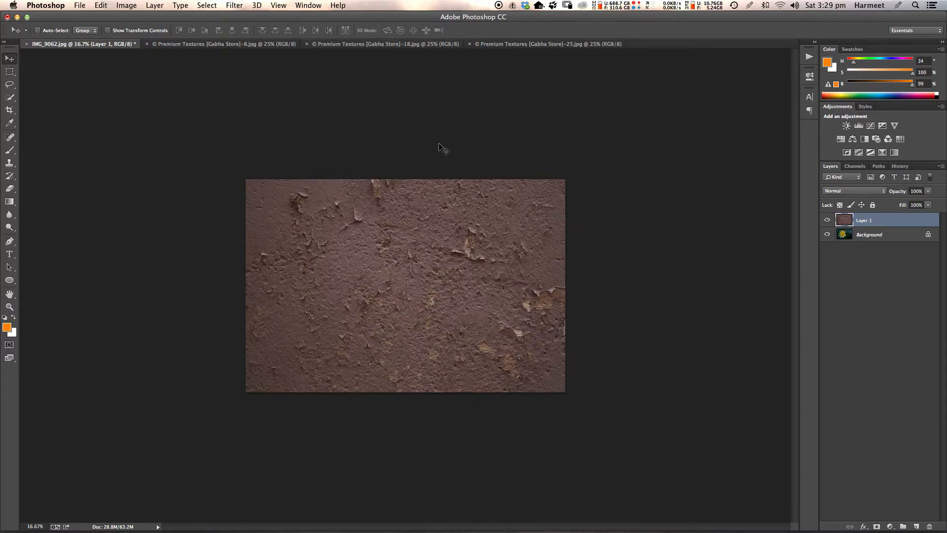
key("super+0")
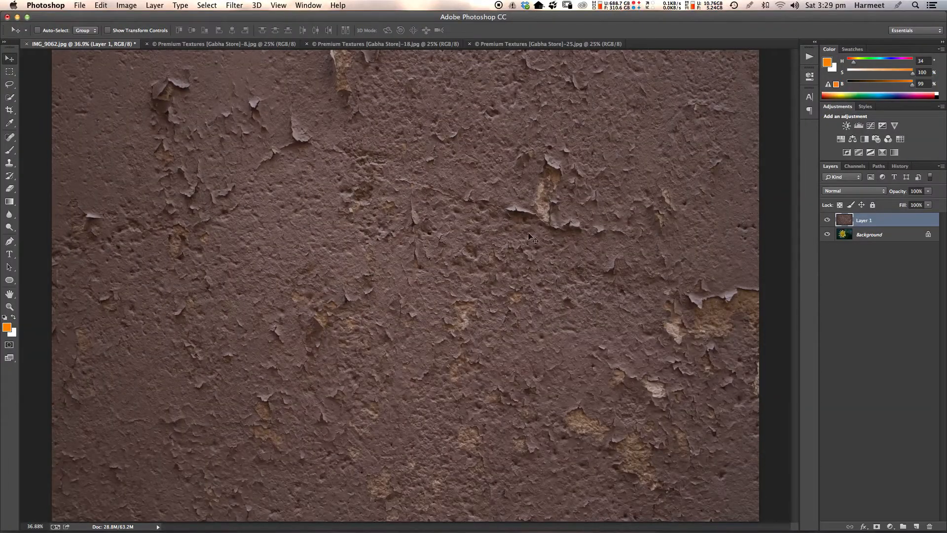
- Try the Hard Light and Soft Light blend modes on the peeling-paint layer, and settle on Overlay
left_click(874, 193)
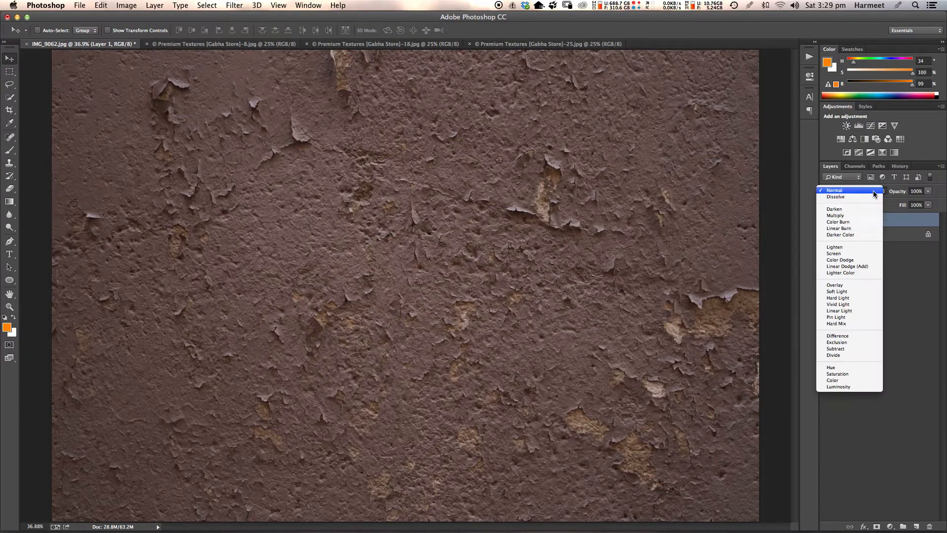
left_click(856, 300)
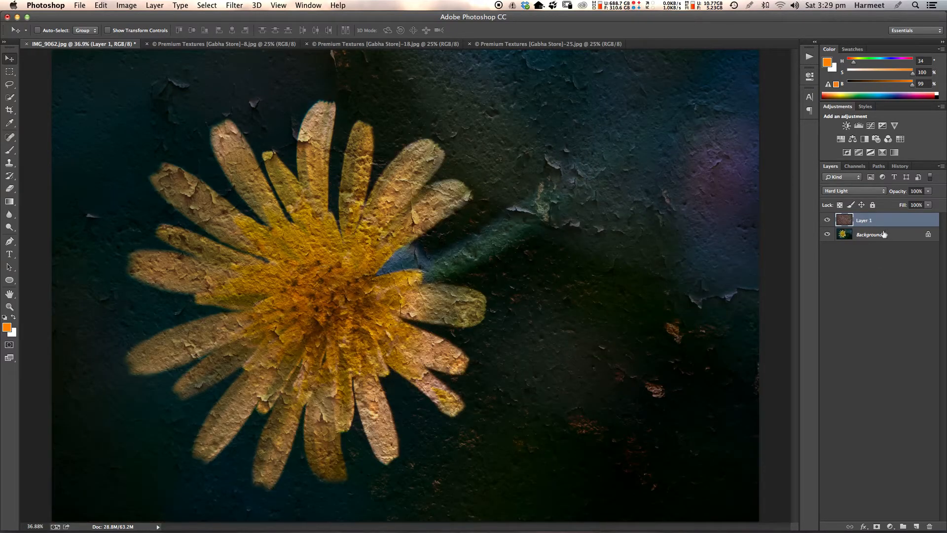
left_click(882, 192)
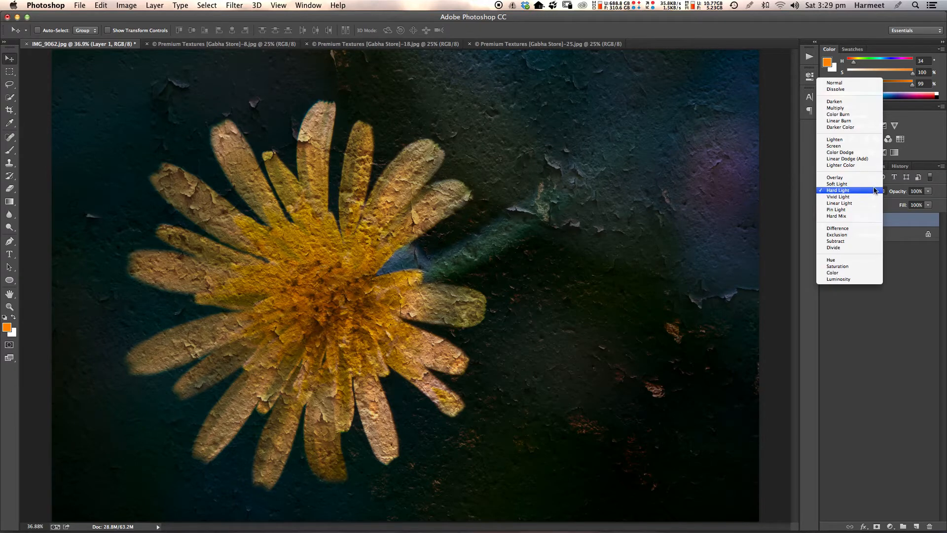
left_click(870, 185)
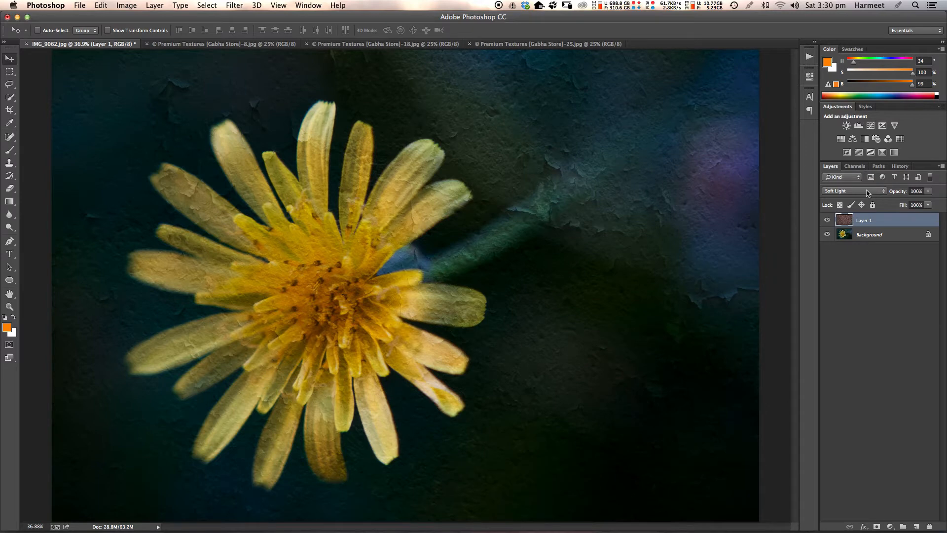
left_click(868, 191)
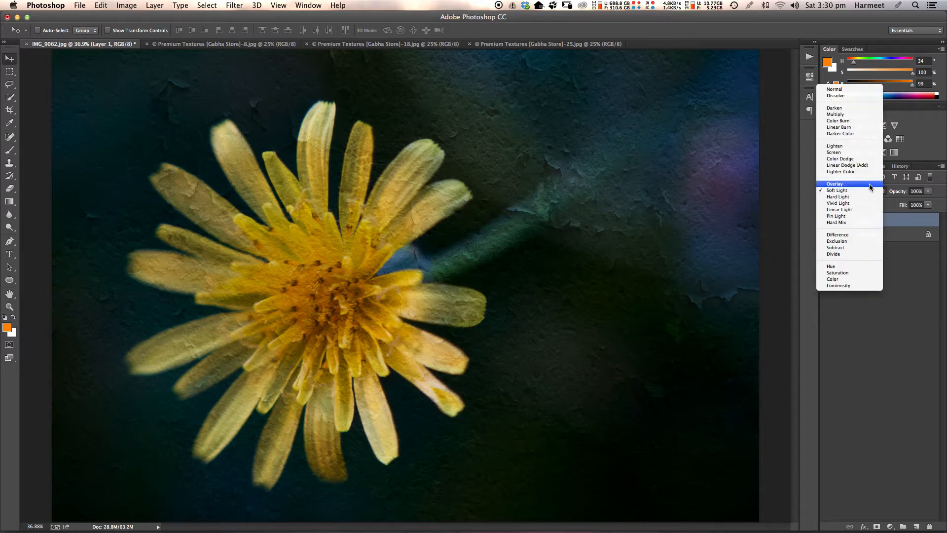
left_click(868, 183)
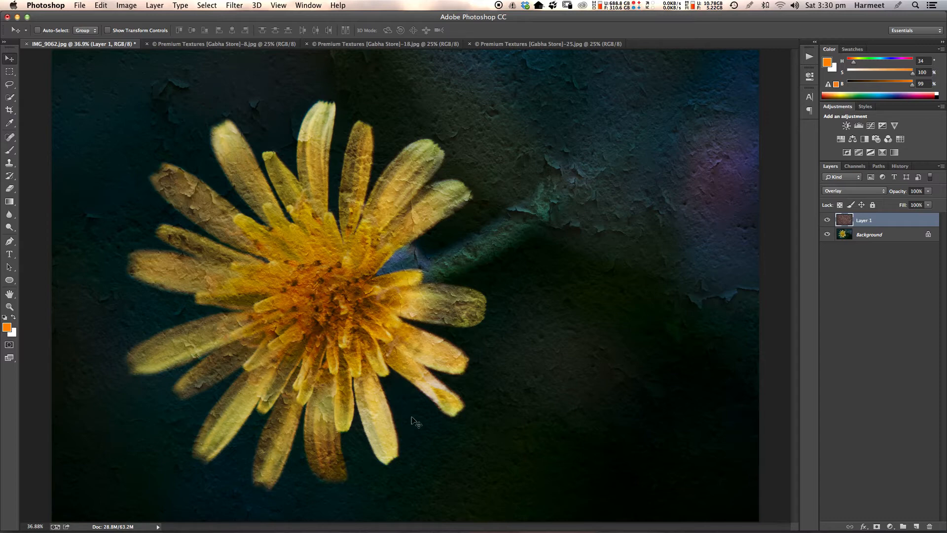
- Add a layer mask to the peeling-paint layer and set the brush to 42% opacity and size 900
left_click(876, 526)
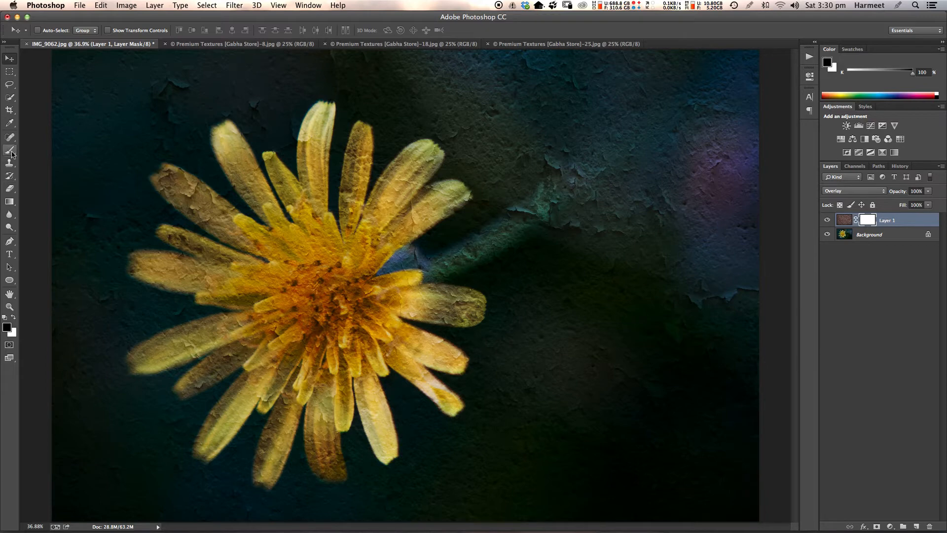
left_click(10, 151)
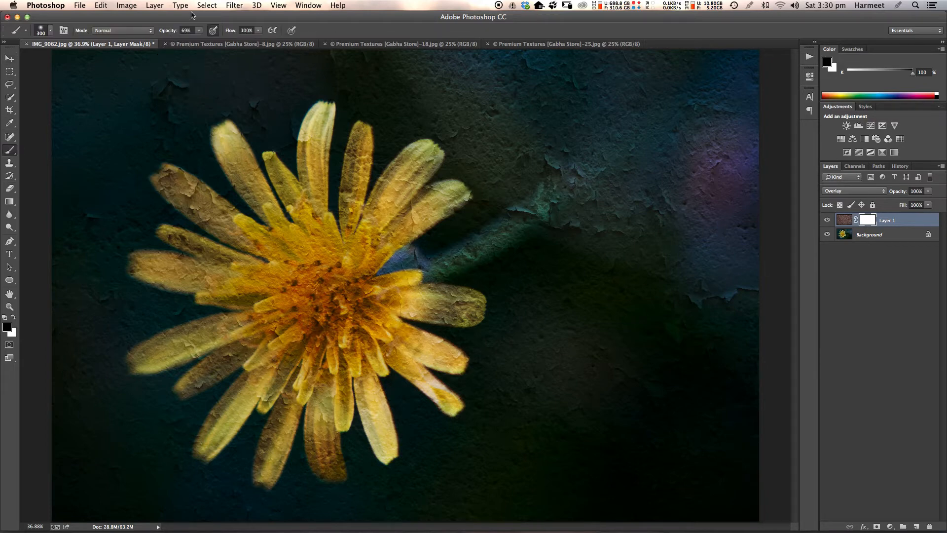
left_click_drag(173, 34, 157, 35)
key("bracketright")
key("bracketright")
key("bracketright")
key("bracketright")
key("bracketright")
key("bracketright")
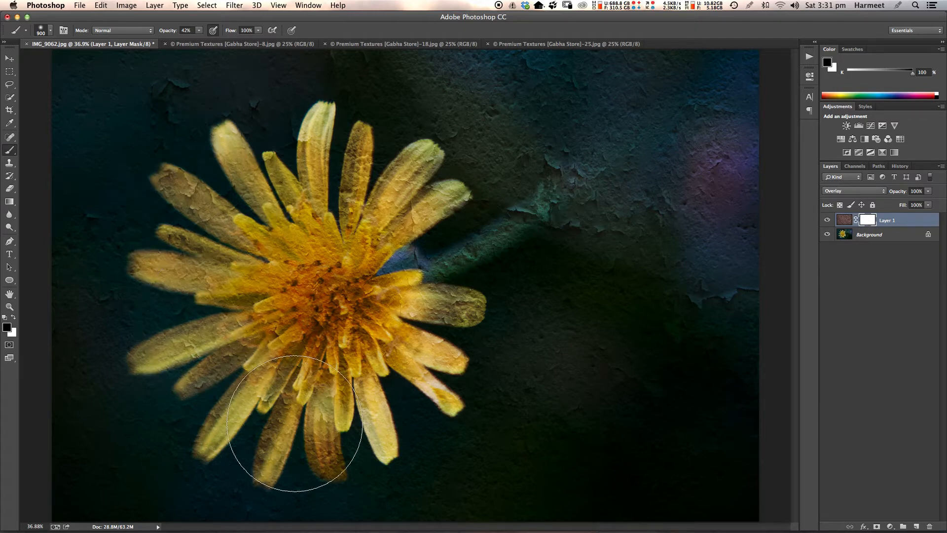
- Paint black on the mask over the flower, with extra strokes on its centre, and inspect the mask on its own
mouse_move(295, 423)
left_mouse_down()
mouse_move(356, 402)
mouse_move(406, 364)
mouse_move(431, 325)
mouse_move(442, 256)
left_mouse_up()
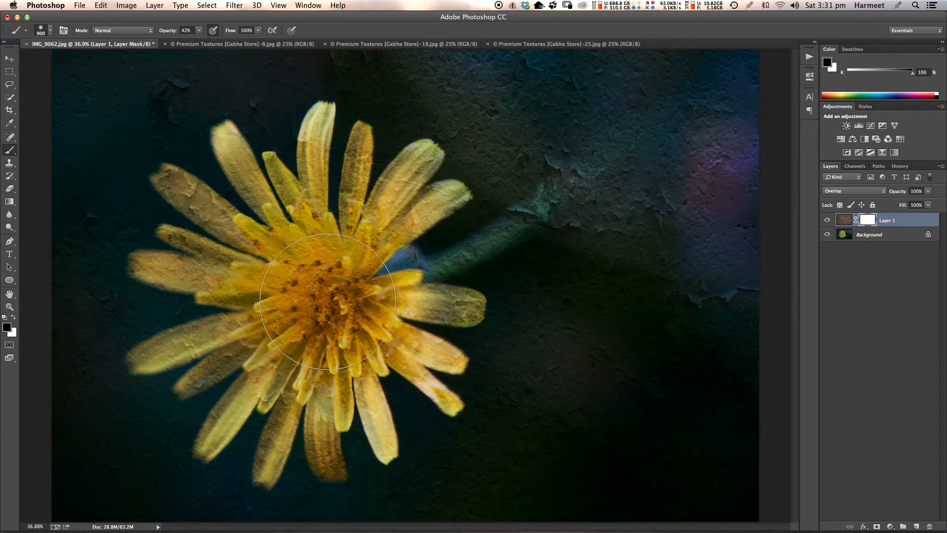
mouse_move(328, 301)
left_mouse_down()
mouse_move(295, 315)
mouse_move(340, 276)
mouse_move(316, 296)
mouse_move(271, 298)
left_mouse_up()
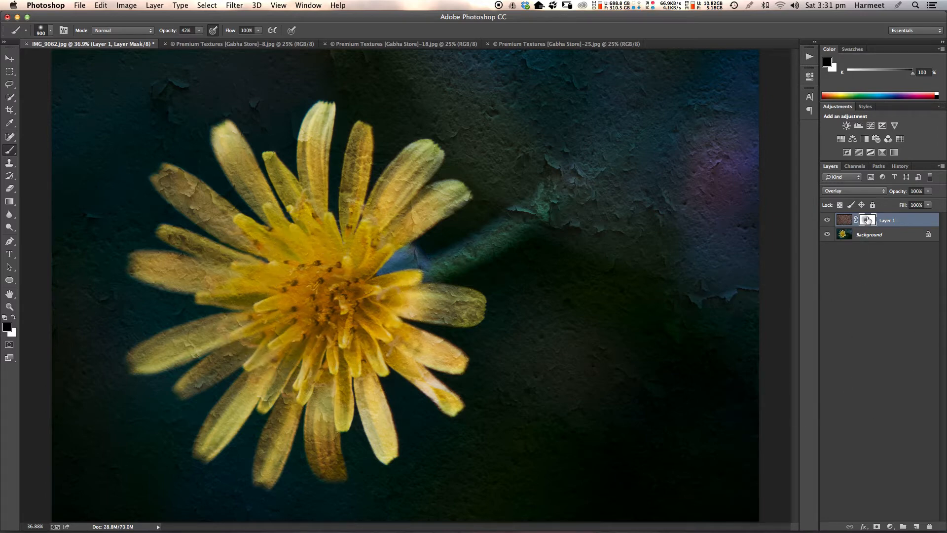
left_click(868, 221, "alt")
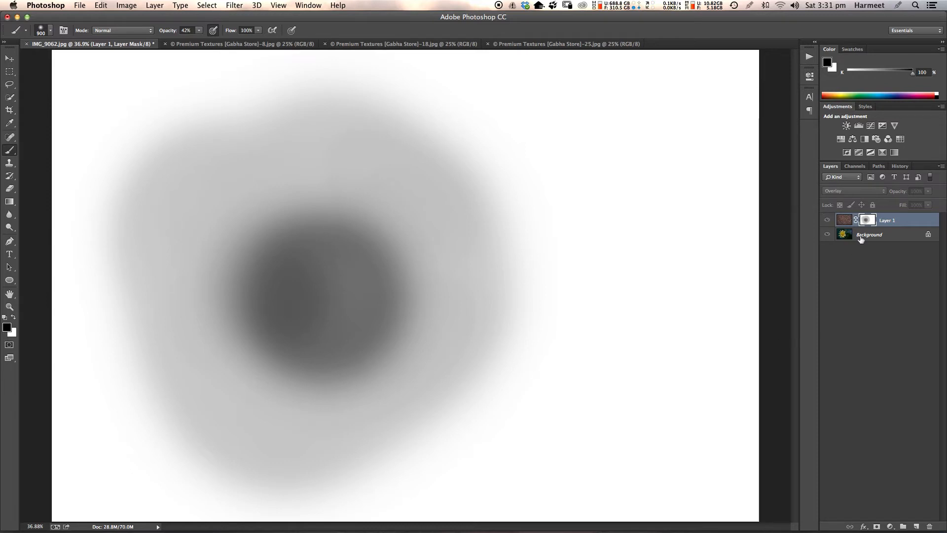
left_click(871, 223, "alt")
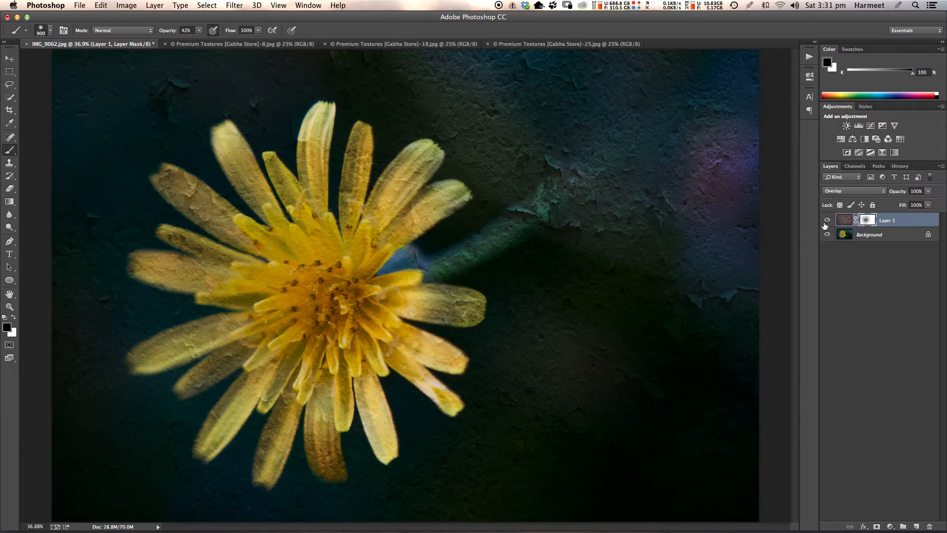
- Copy the rust-stained granite texture from Premium Textures 25 into IMG_9062.jpg as the top layer
left_click(540, 45)
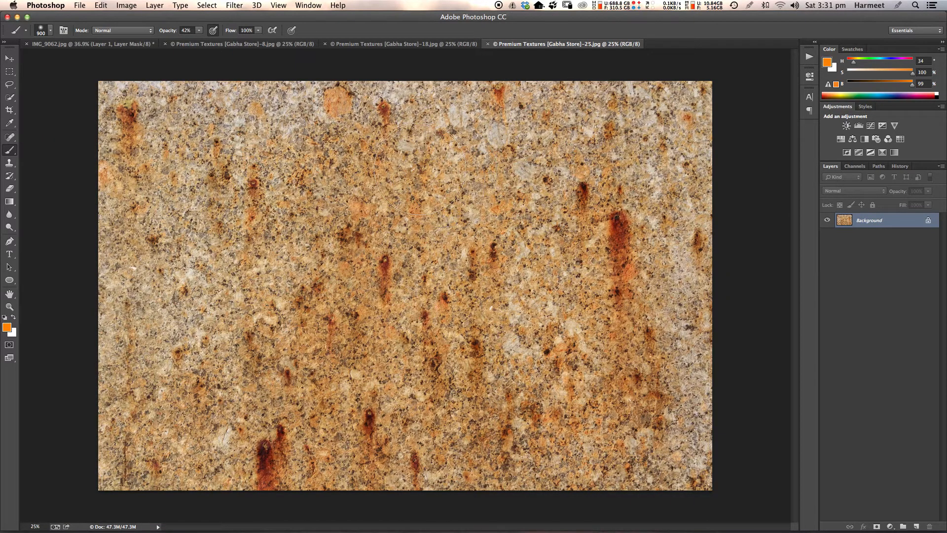
left_click(9, 59)
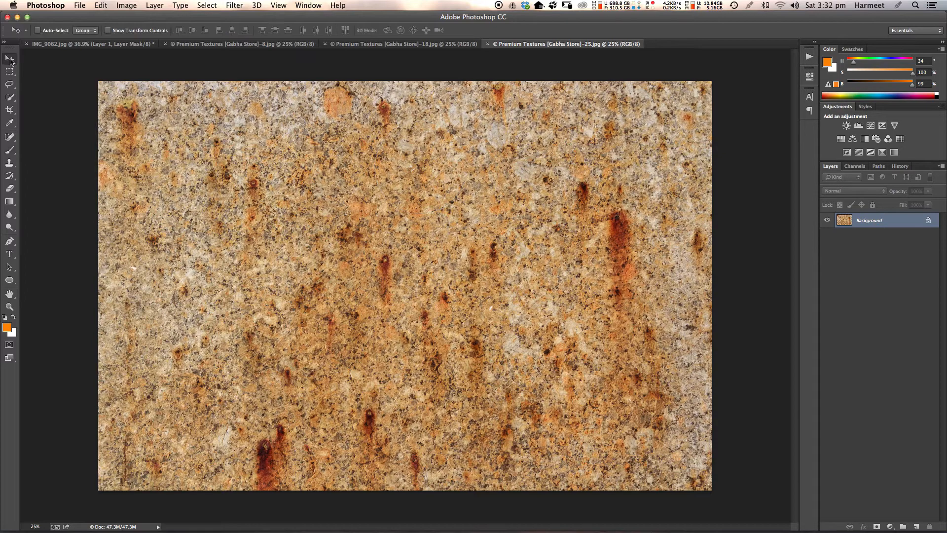
left_click_drag(412, 274, 478, 290)
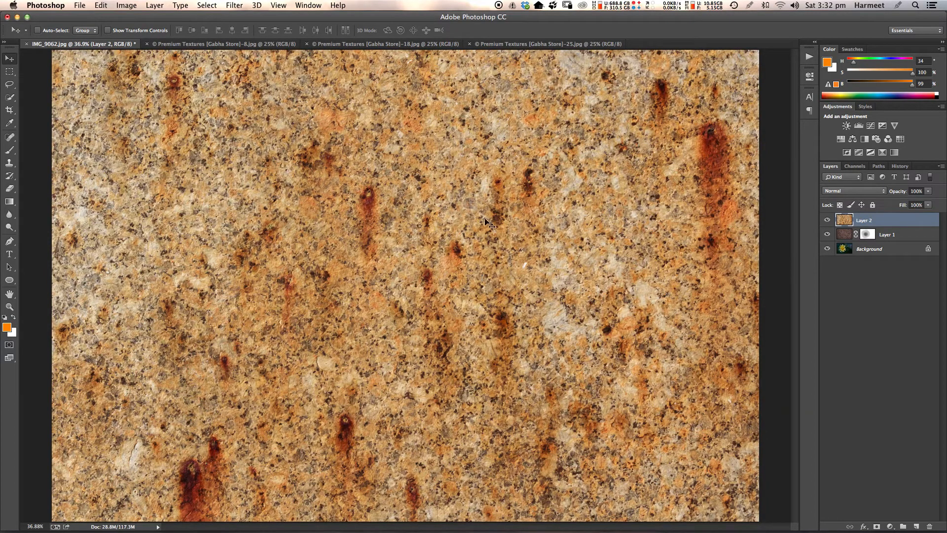
- Scale the granite texture layer to about 81% so it just covers the photo, and compare it with its source image
key("super+minus")
key("super+minus")
key("super+minus")
key("super+minus")
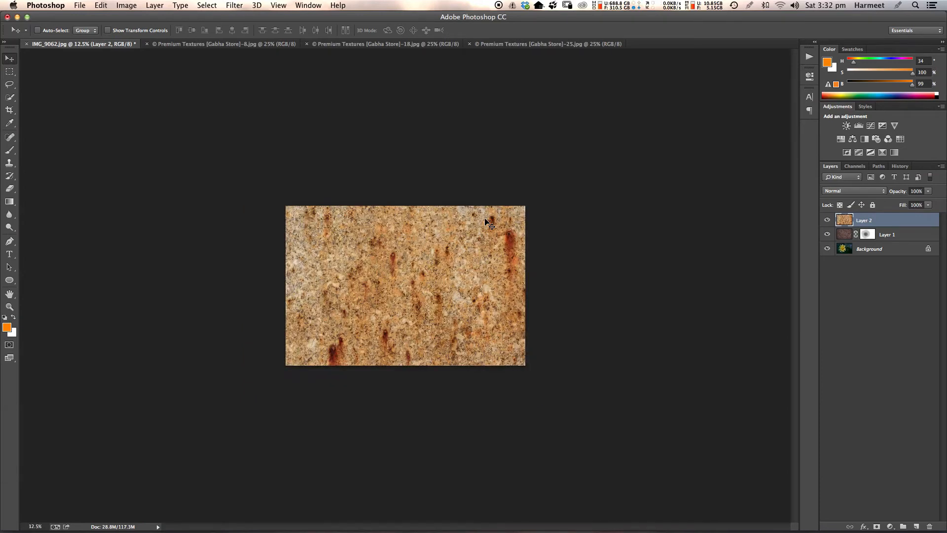
key("super+t")
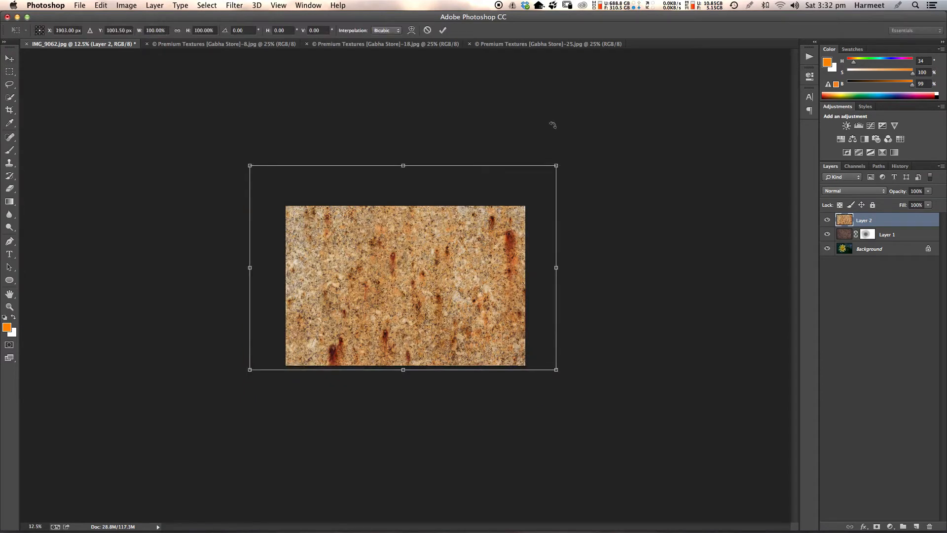
left_click_drag(556, 165, 528, 184)
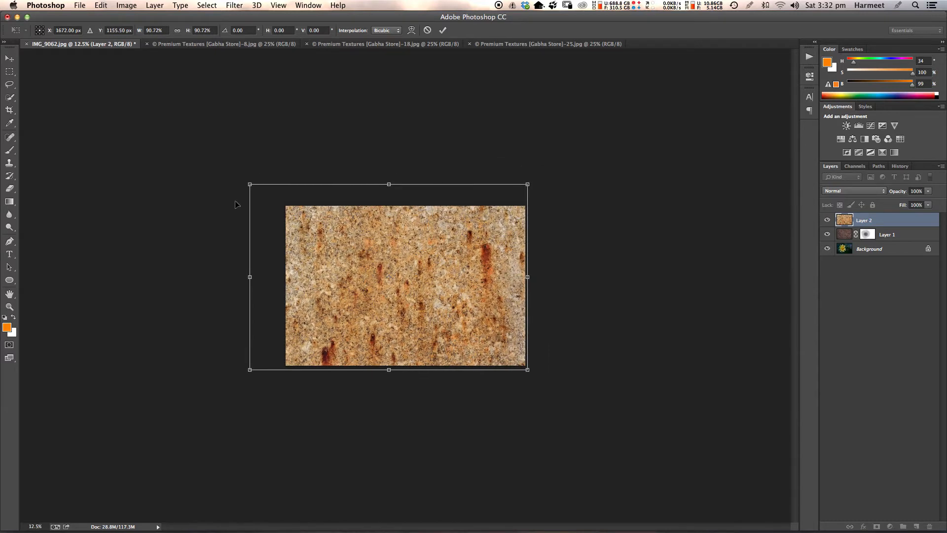
left_click_drag(250, 185, 284, 202)
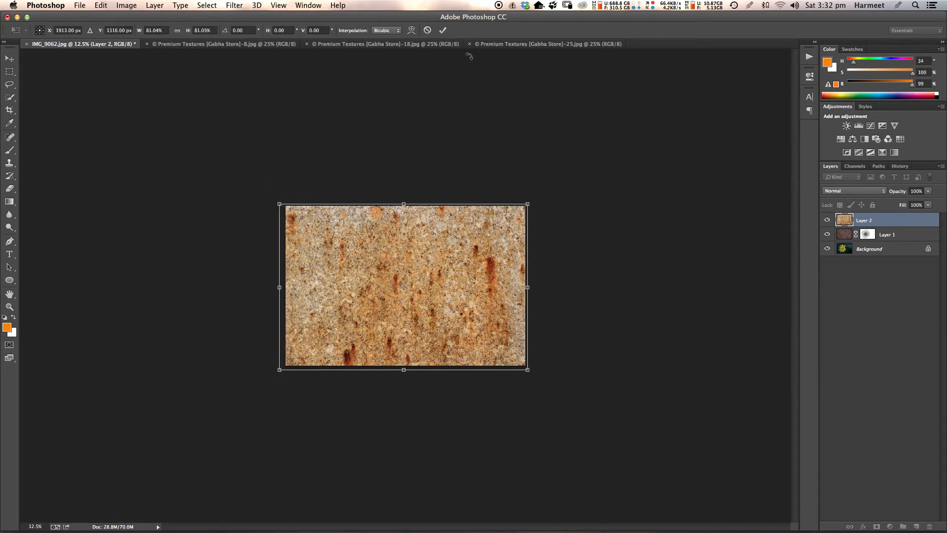
left_click(443, 30)
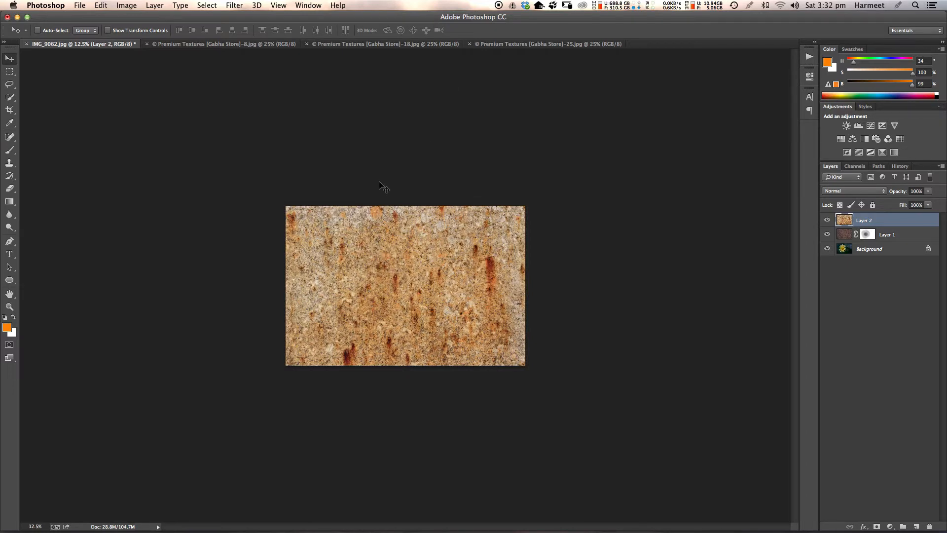
left_click(562, 45)
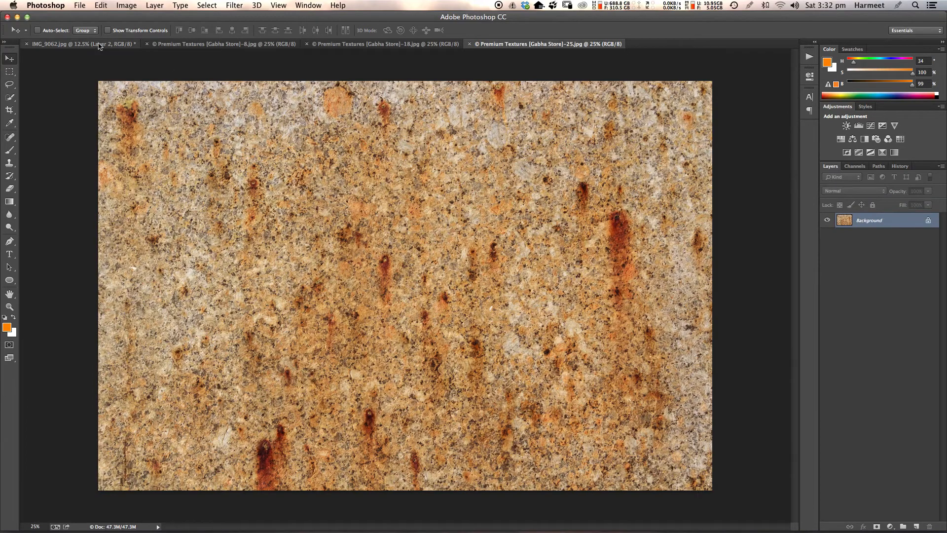
left_click(100, 44)
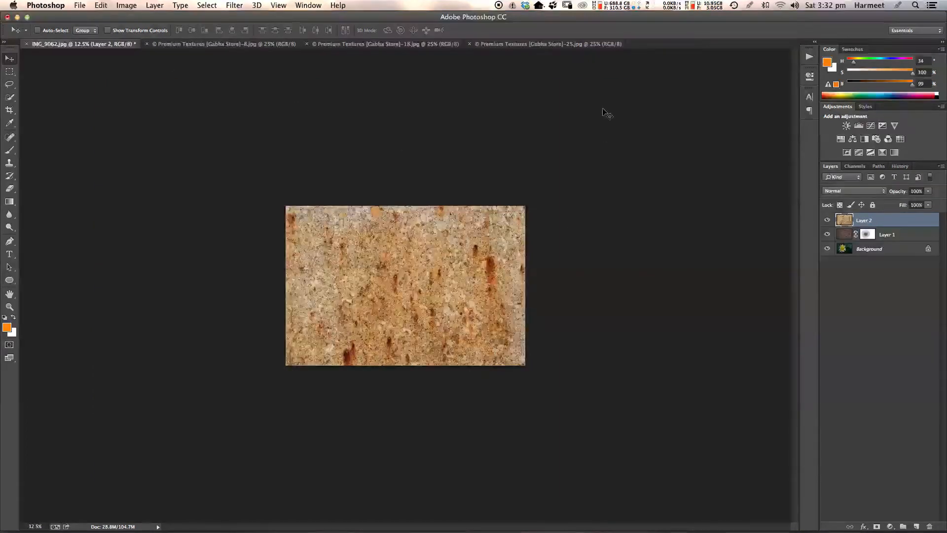
- Set the granite texture layer's blend mode to Soft Light
key("super+0")
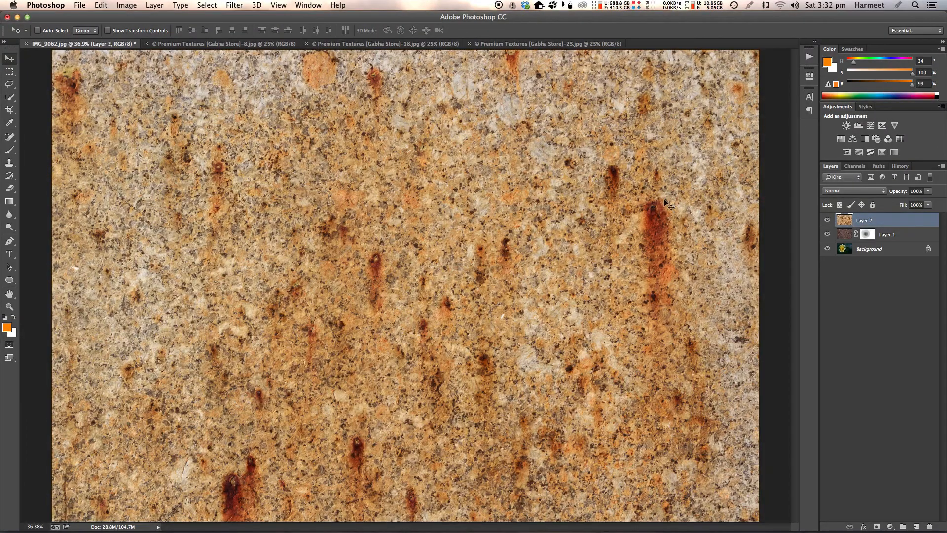
left_click(849, 192)
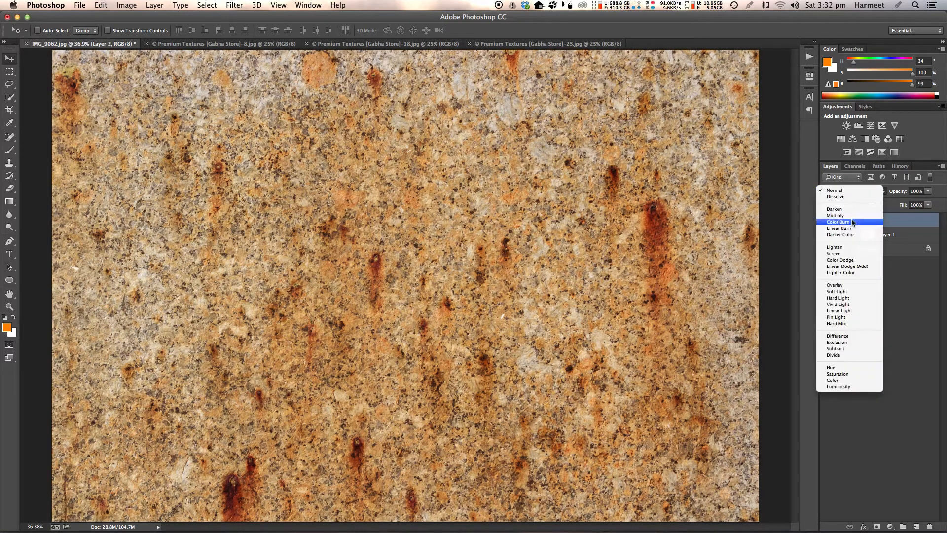
left_click(842, 292)
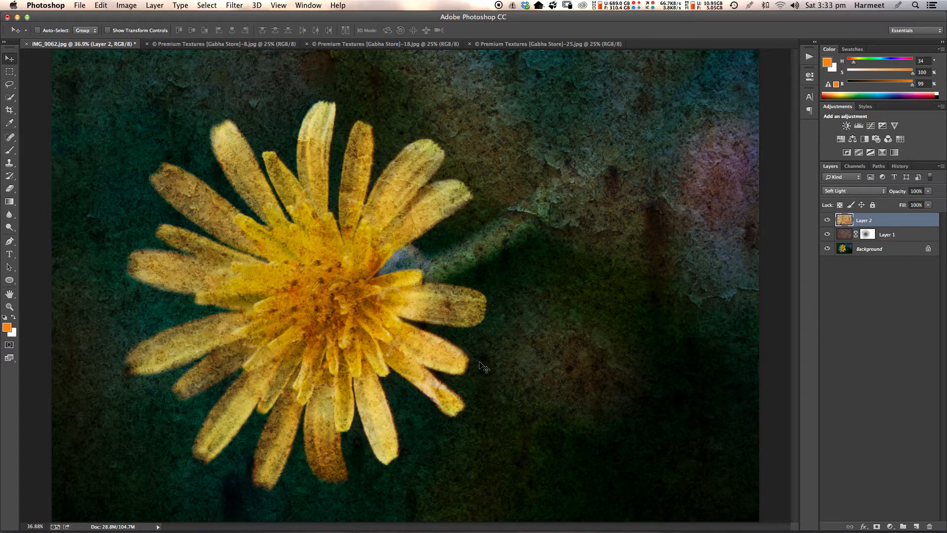
- Add a layer mask to the granite layer and paint black on it over the flower with the 42% opacity brush
left_click(877, 526)
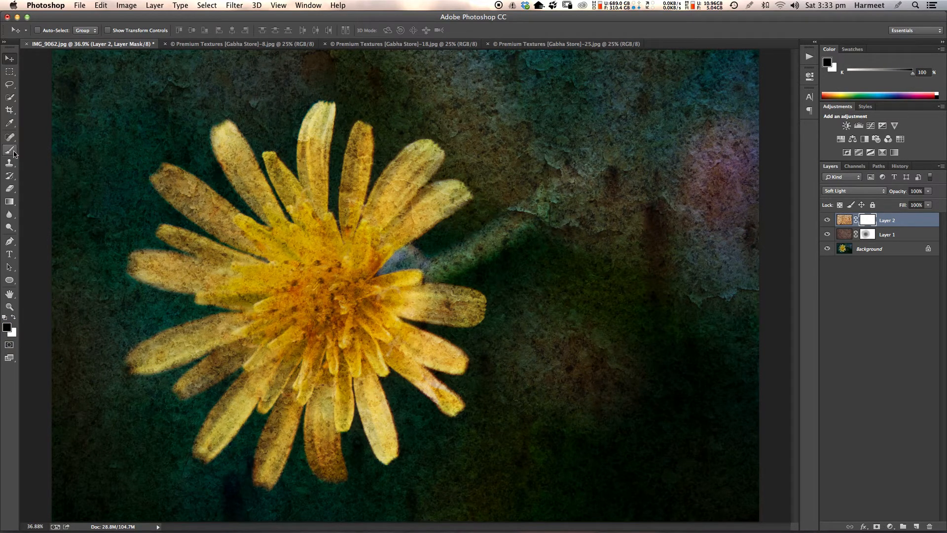
left_click(13, 153)
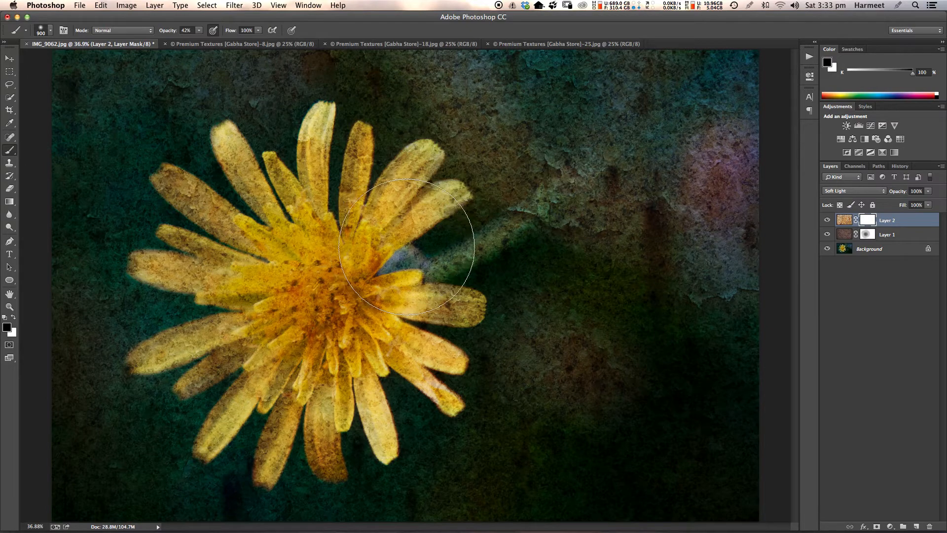
left_click(866, 220)
left_click(844, 220)
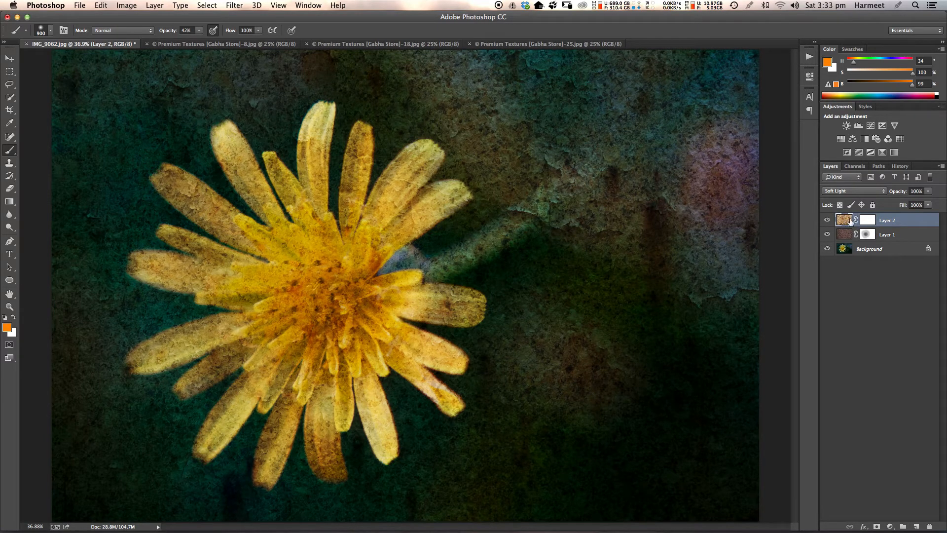
left_click(871, 221)
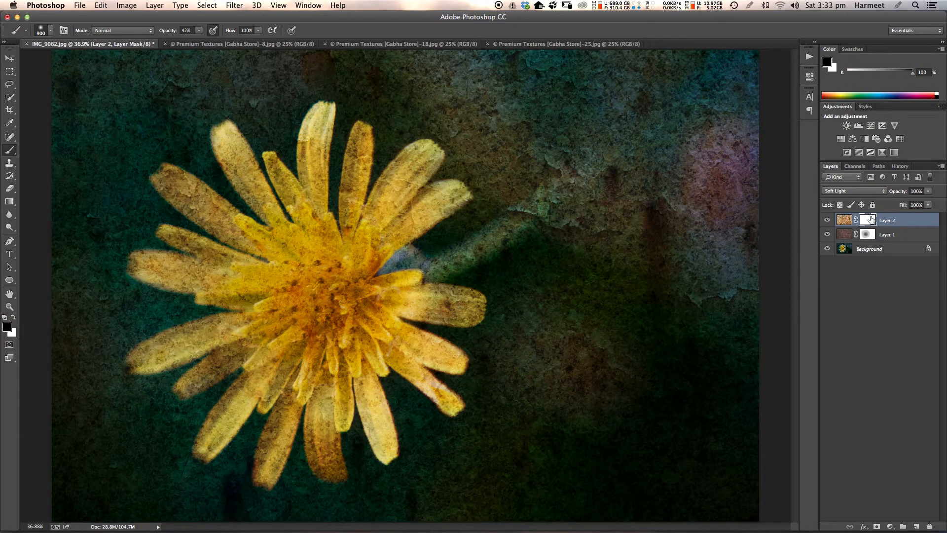
left_click(844, 221)
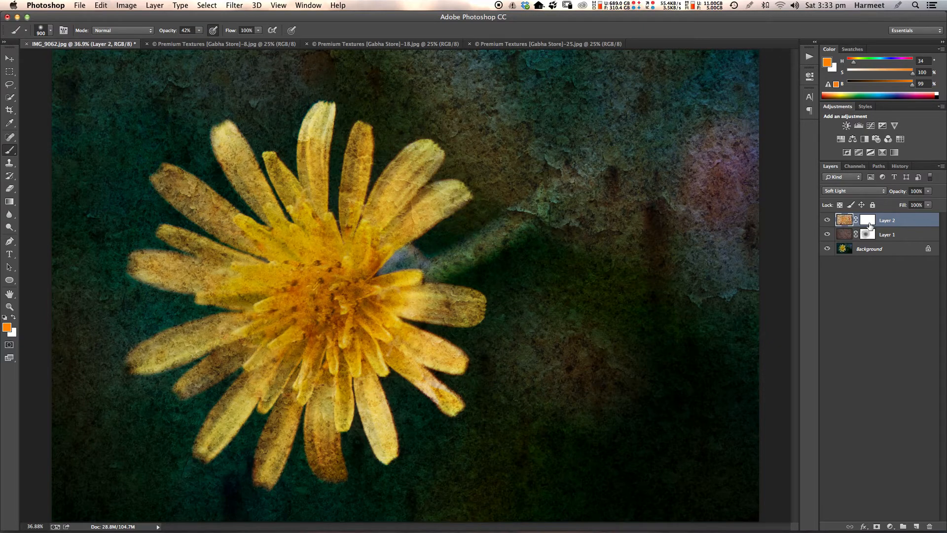
left_click(868, 223)
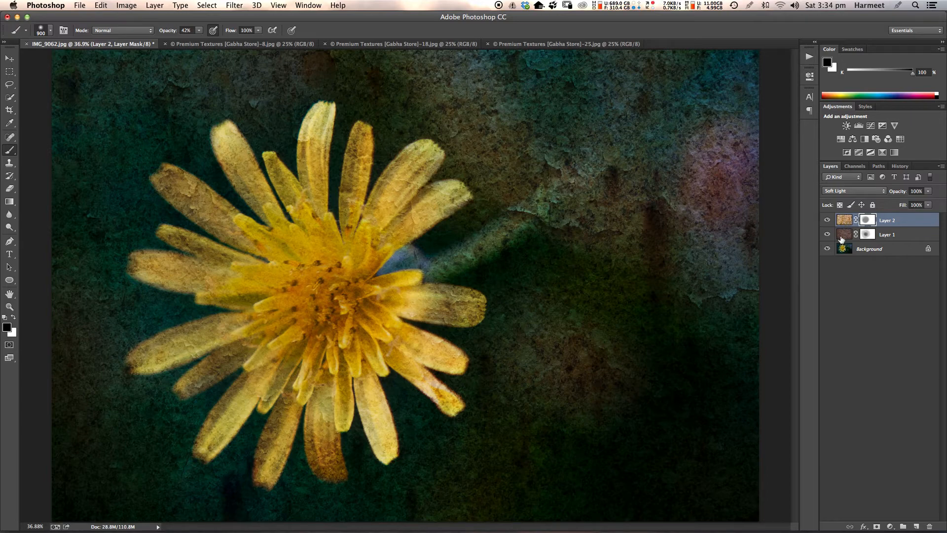
- Hide the granite layer and lower the peeling-paint layer's opacity to about 56%
left_click(845, 236)
left_click(827, 220)
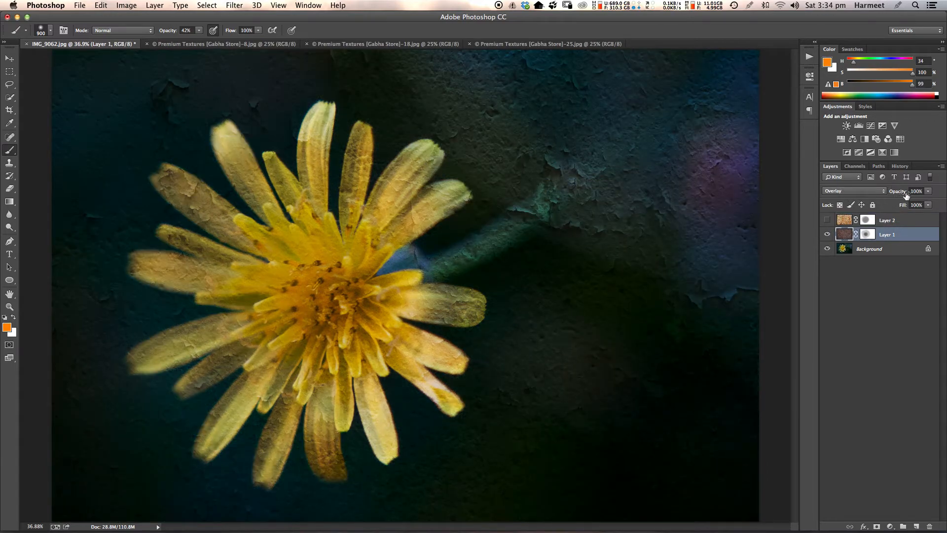
left_click_drag(903, 195, 886, 196)
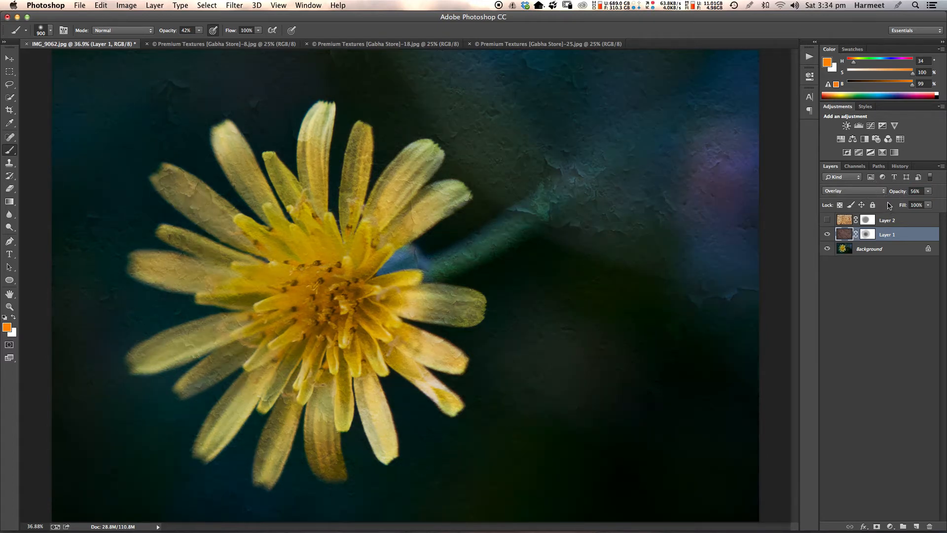
left_click(898, 192)
left_click_drag(898, 193, 898, 196)
- Show the granite layer again and reduce its opacity to 72%
left_click(843, 221)
left_click(827, 220)
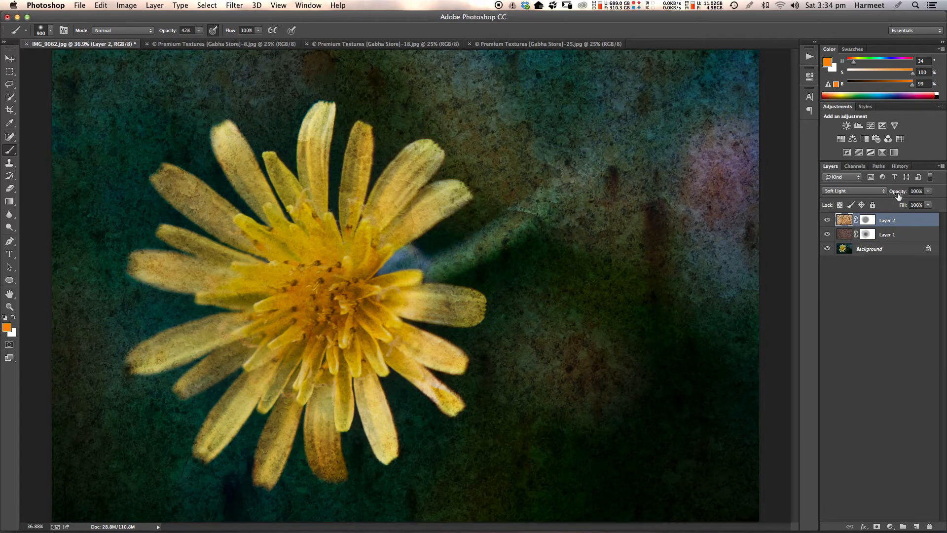
mouse_move(899, 193)
left_mouse_down()
mouse_move(887, 193)
mouse_move(897, 194)
left_mouse_up()
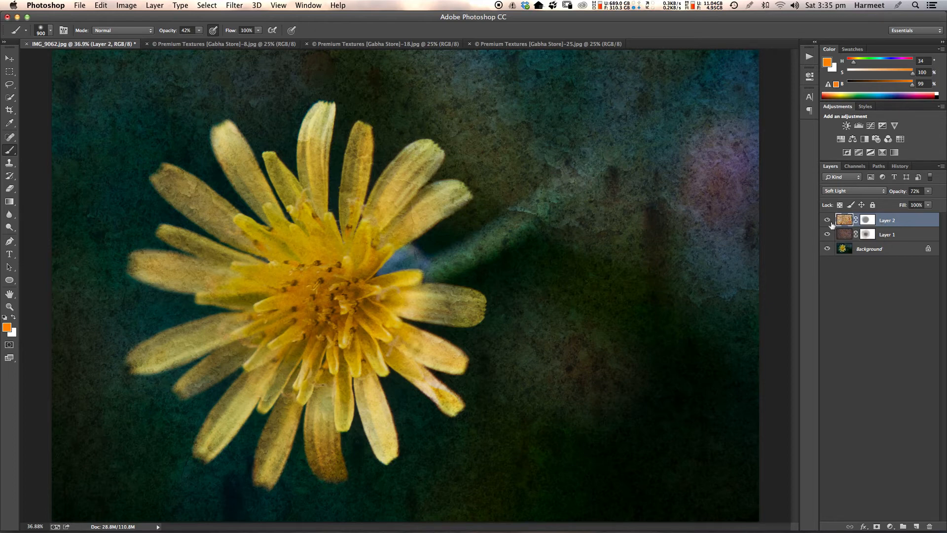
- Remove the twig and the small debris spot from the cracked texture in Premium Textures 18 with the Spot Healing Brush
left_click(373, 45)
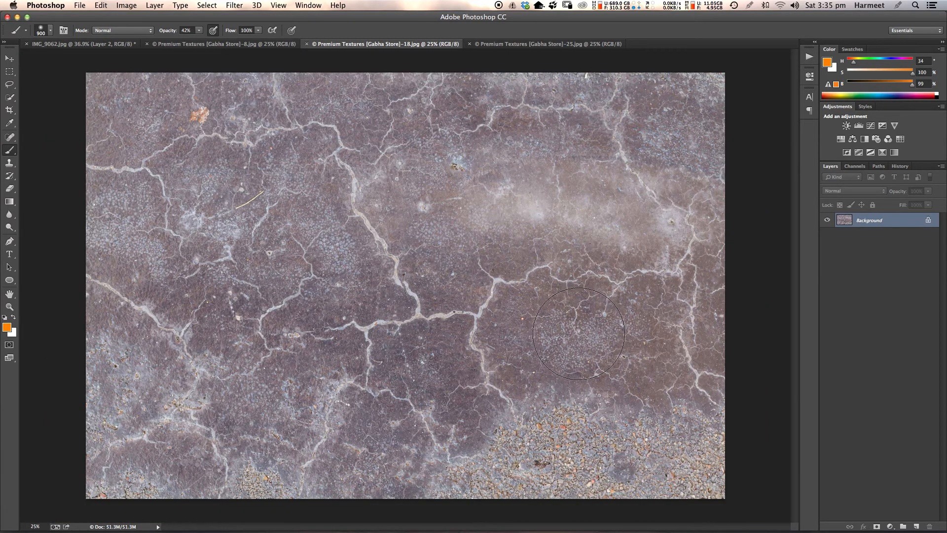
left_click(123, 44)
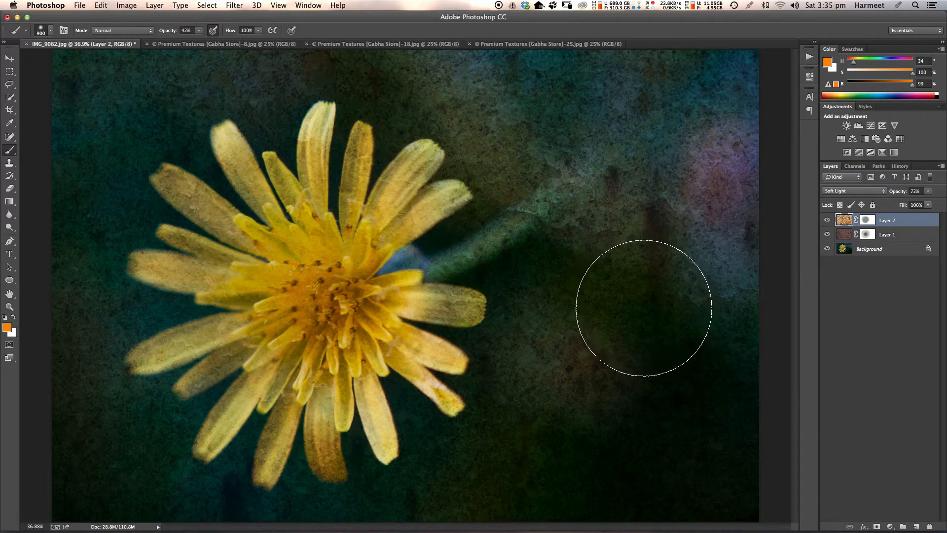
left_click(381, 44)
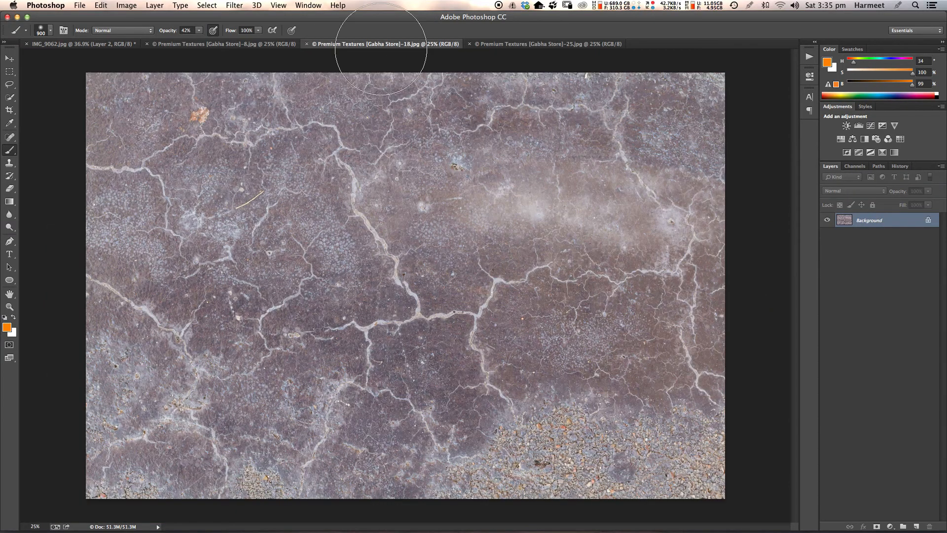
left_click(9, 58)
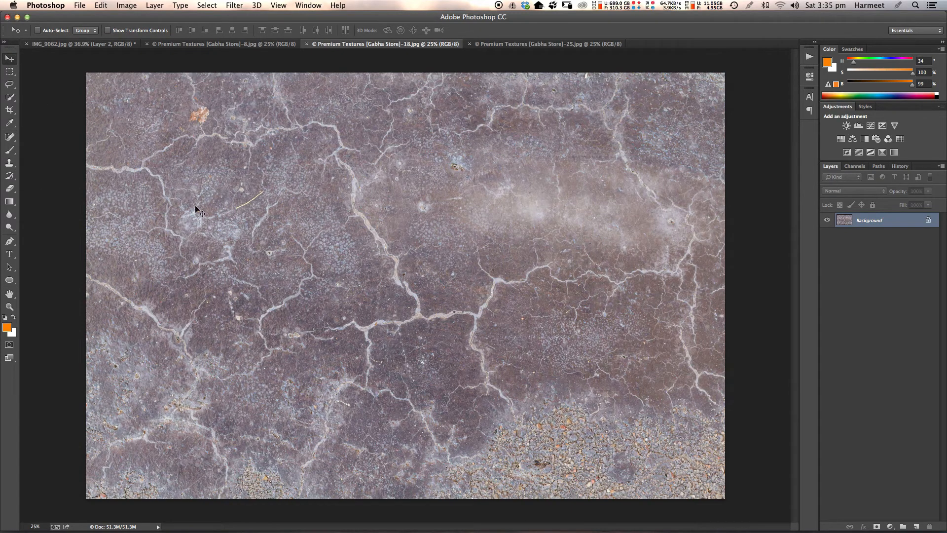
left_click(9, 137)
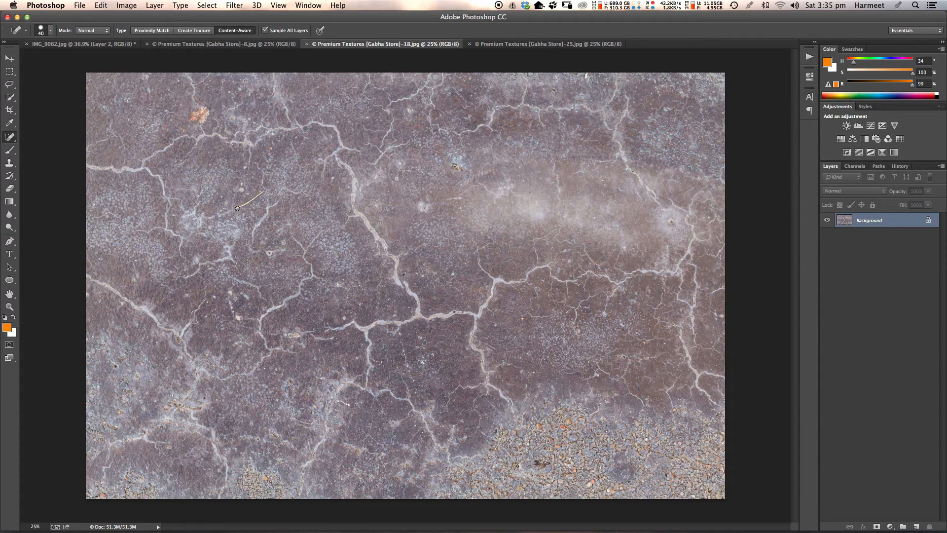
left_click_drag(238, 208, 266, 192)
left_click_drag(457, 167, 461, 169)
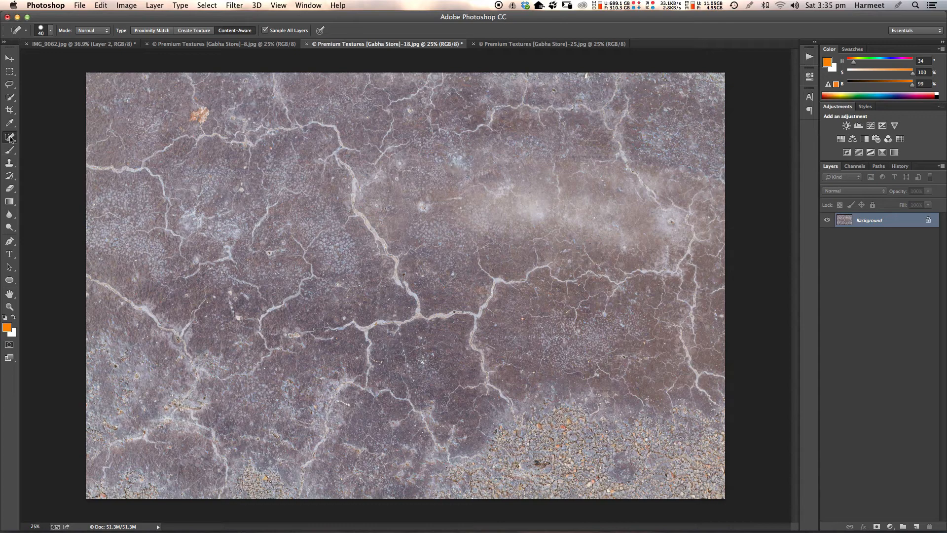
- Copy the cracked texture into IMG_9062.jpg as the top layer and scale it down so it just covers the photo
left_click(10, 59)
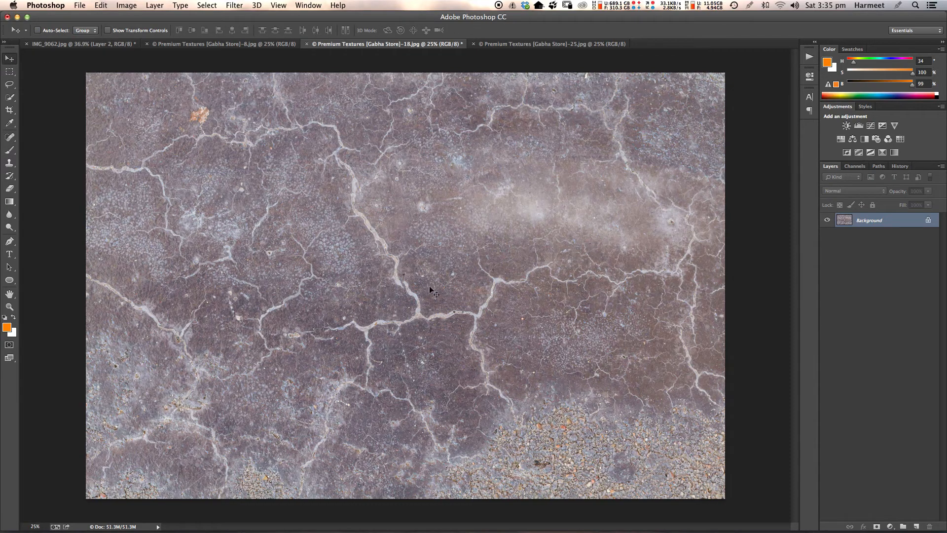
left_click_drag(439, 297, 428, 315)
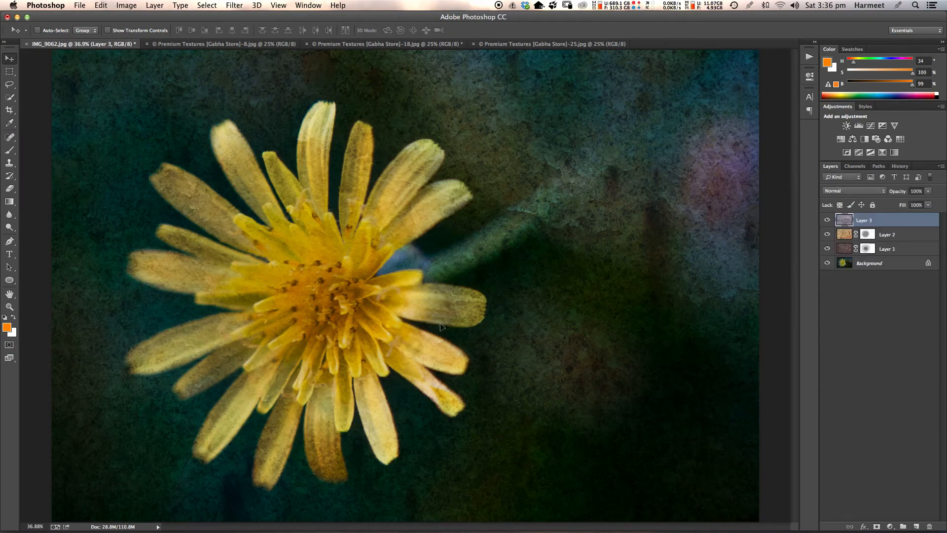
key("super+minus")
key("super+minus")
key("super+minus")
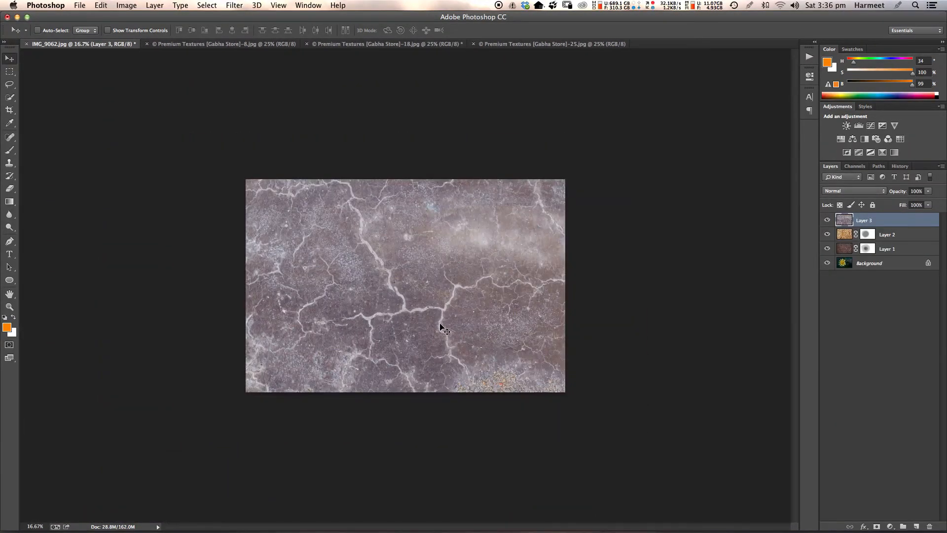
key("super+t")
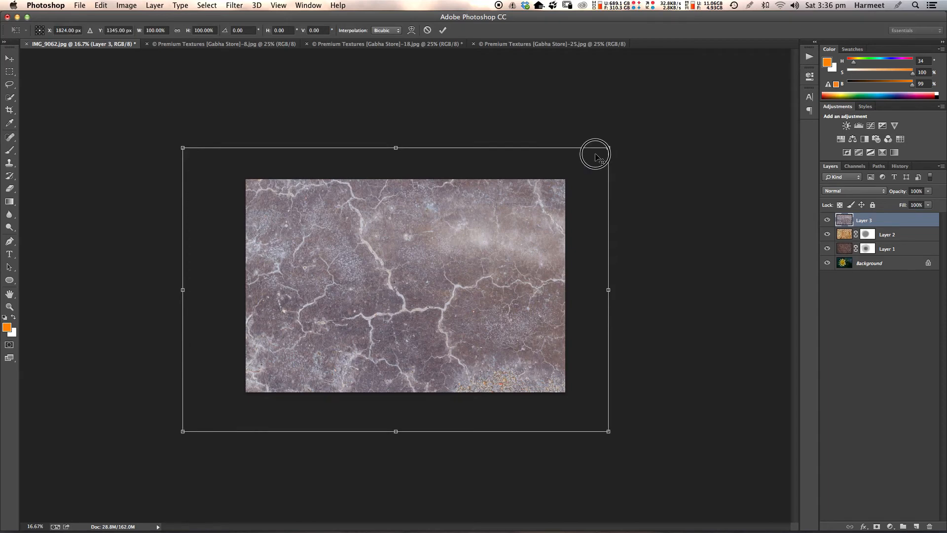
left_click_drag(607, 148, 566, 176)
left_click_drag(183, 431, 243, 396)
left_click(442, 30)
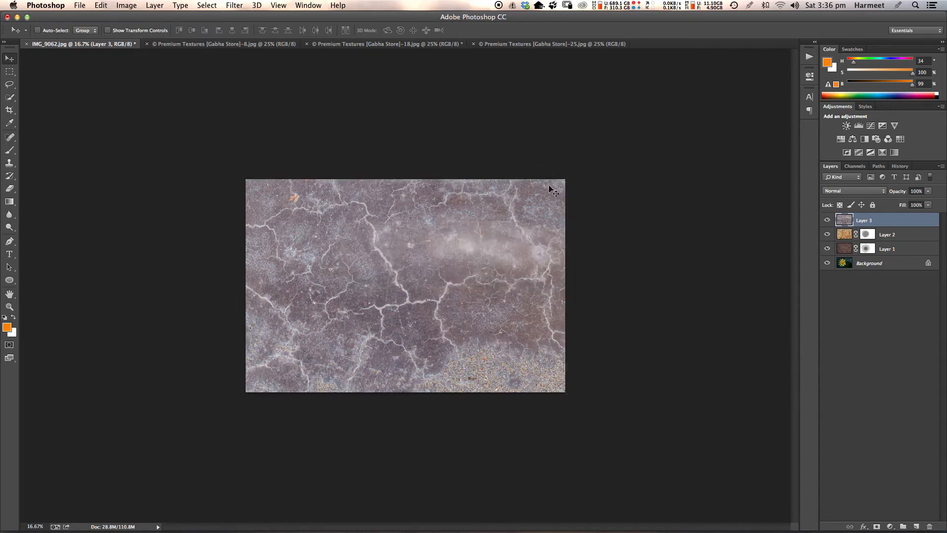
- Try Hard Light on the cracked texture layer, then set its blend mode to Soft Light
left_click(835, 192)
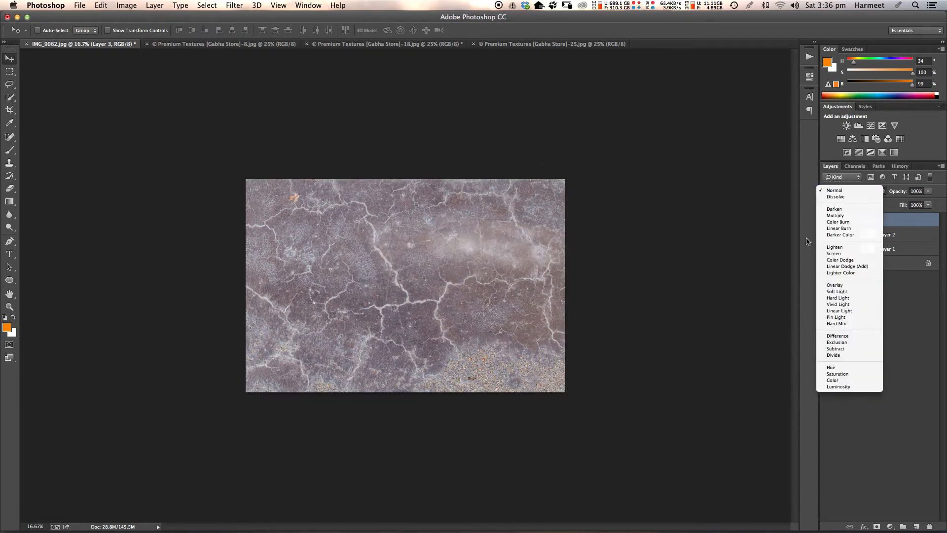
left_click(844, 298)
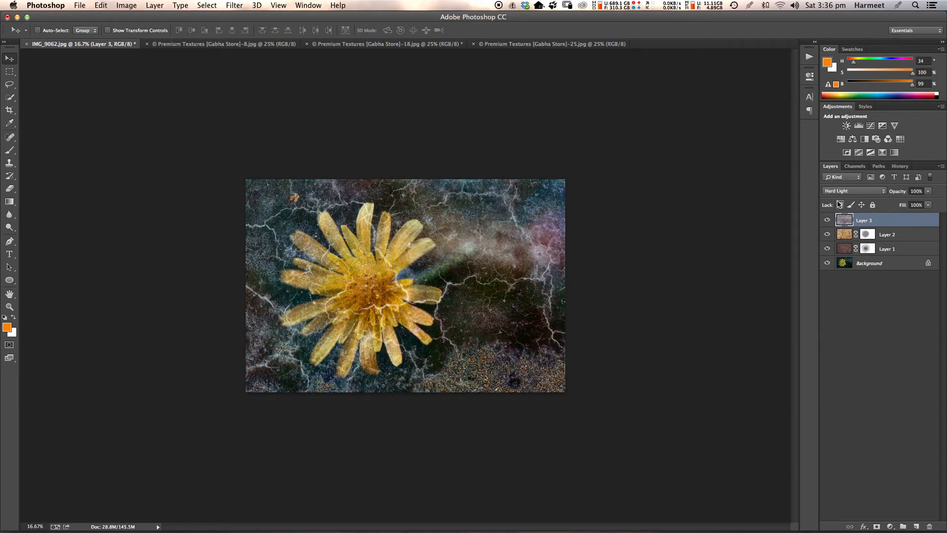
key("super+0")
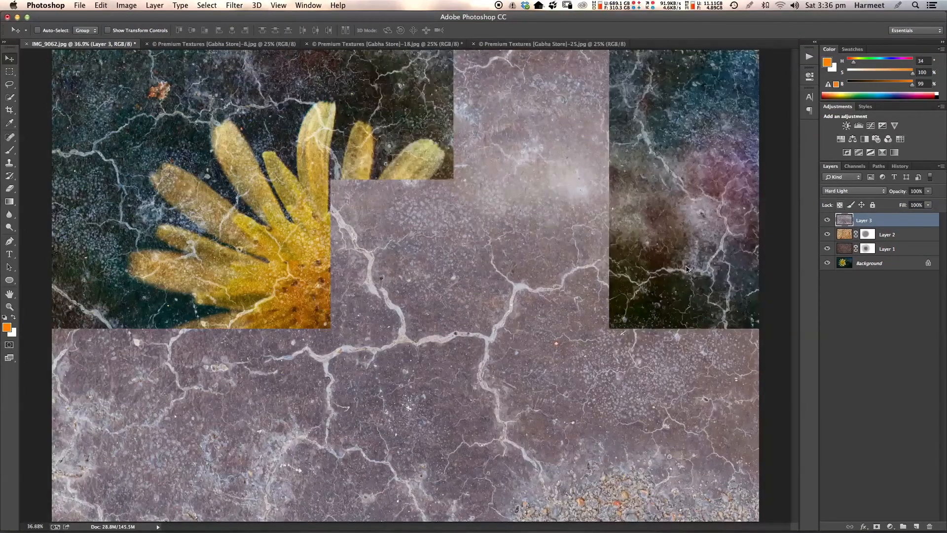
left_click(853, 191)
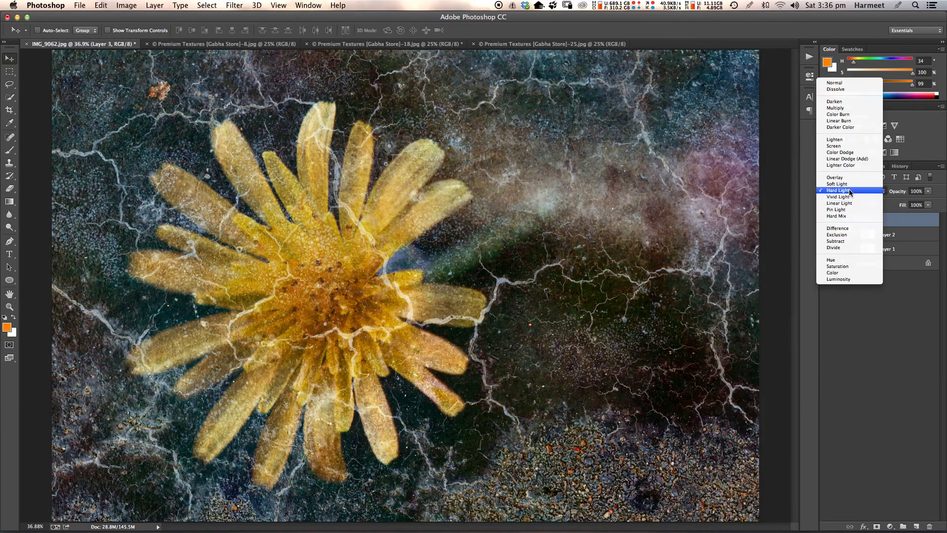
left_click(850, 185)
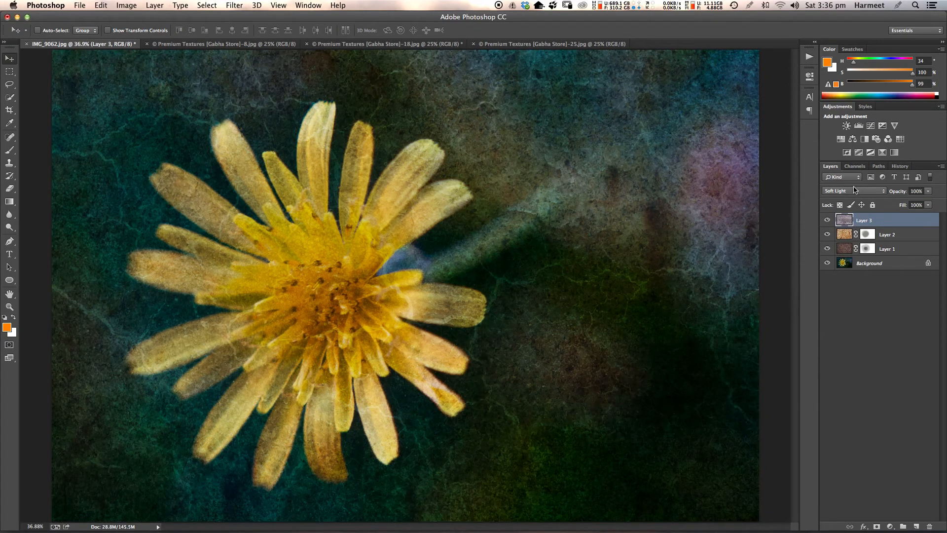
- Try the Multiply and Overlay blend modes on the cracked texture layer, and return it to Soft Light
left_click(851, 191)
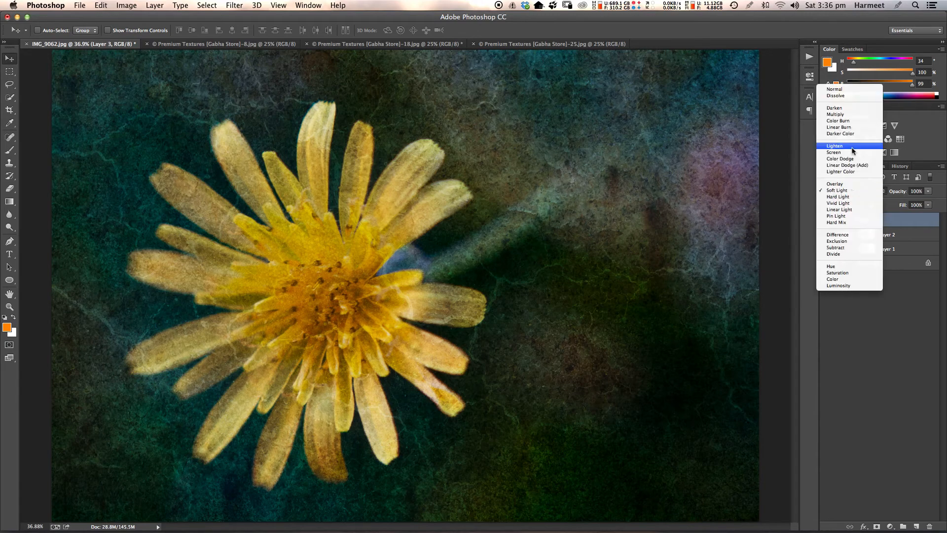
left_click(849, 115)
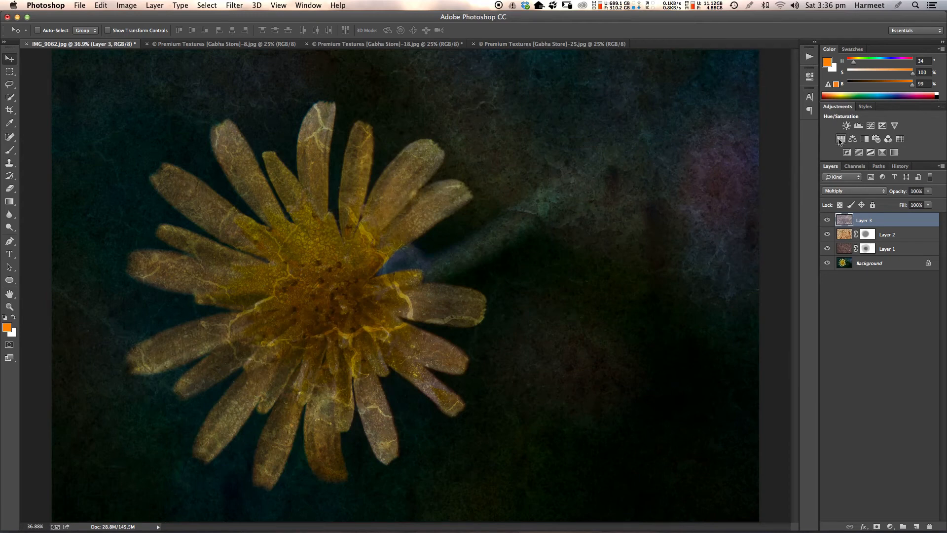
left_click(847, 190)
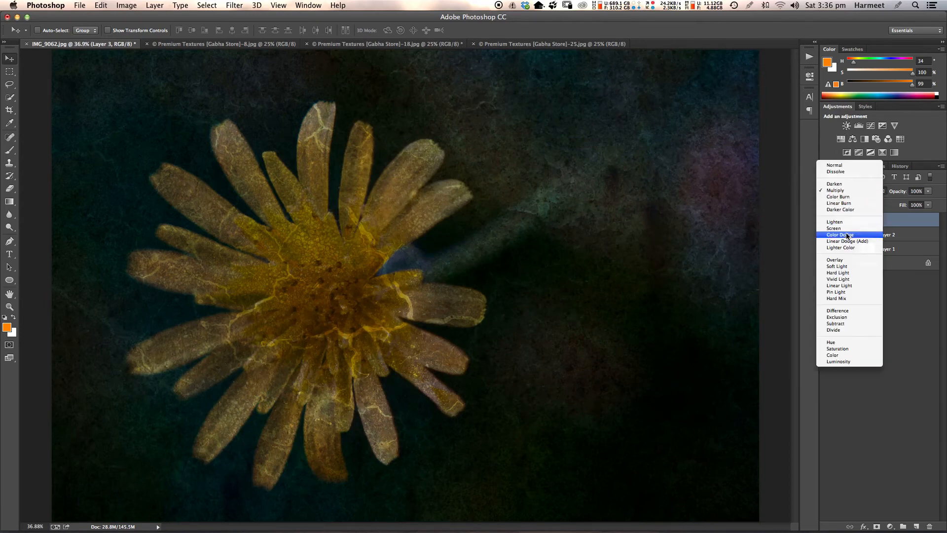
left_click(842, 260)
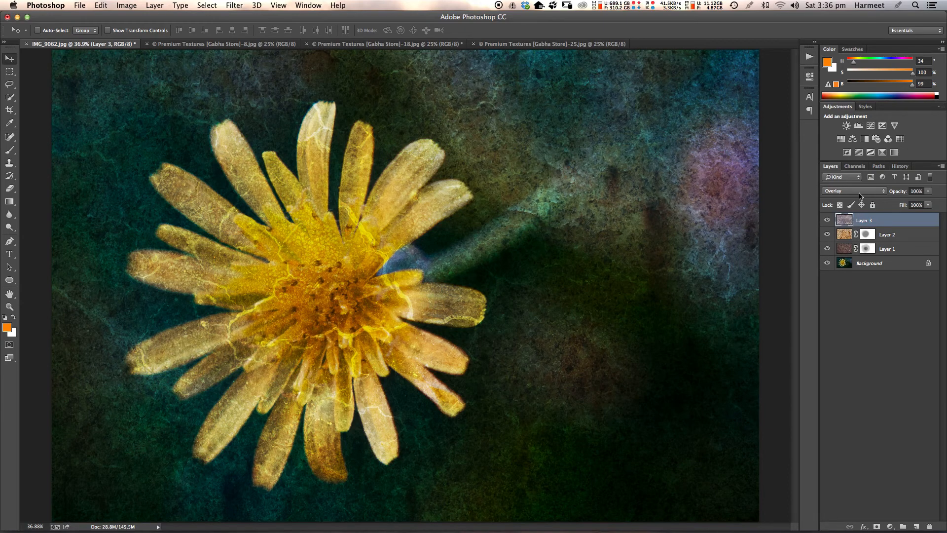
left_click(859, 193)
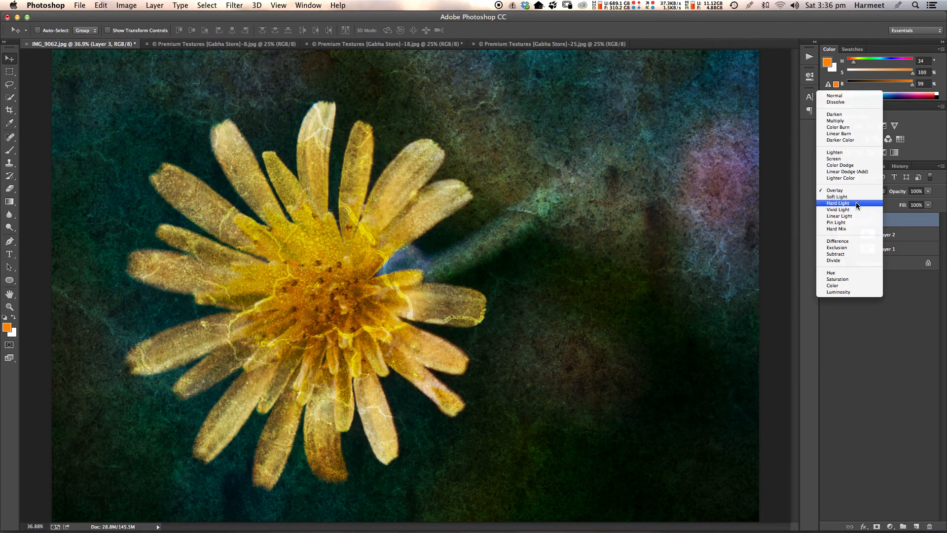
left_click(856, 198)
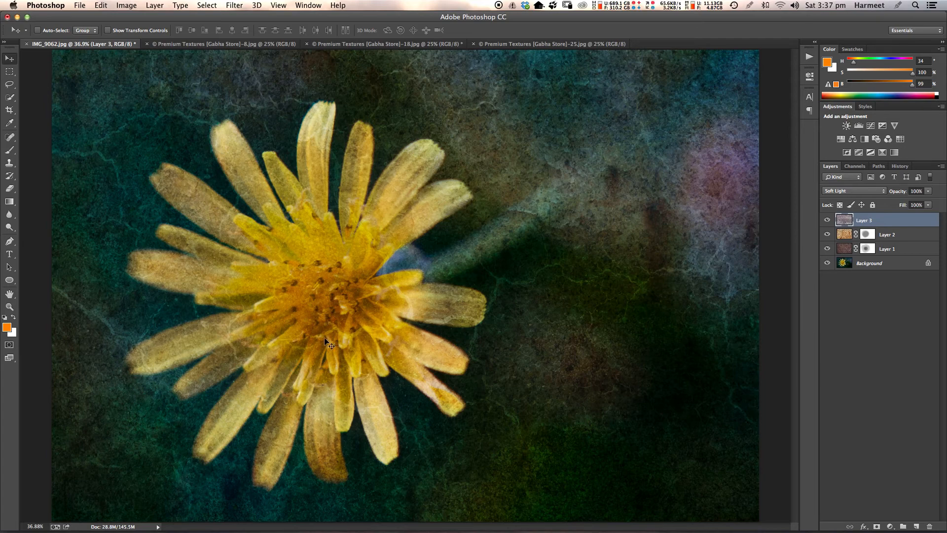
- Add a layer mask to Layer 3 and paint black over the flower on it with the Brush at 42% opacity
left_click(893, 528)
left_click(893, 528)
left_click(893, 528)
left_click(880, 526)
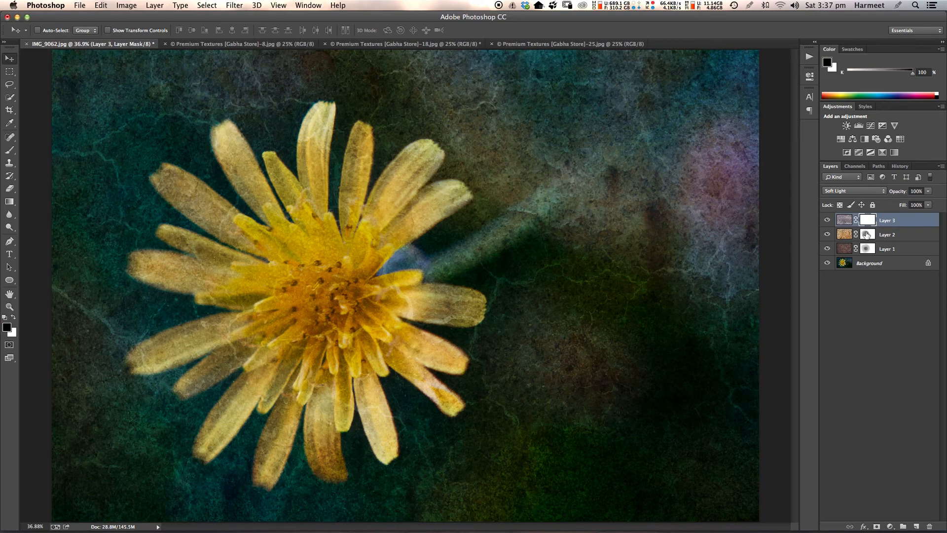
left_click(867, 219)
left_click(9, 150)
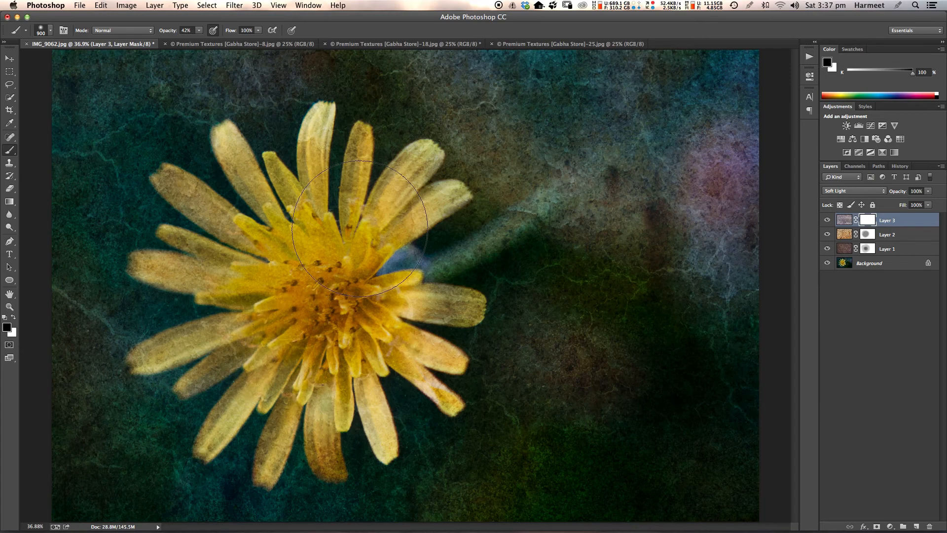
mouse_move(356, 394)
left_mouse_down()
mouse_move(296, 379)
mouse_move(300, 357)
mouse_move(304, 384)
left_mouse_up()
- Move the cracked texture Layer 3 beneath Layer 2 and convert it to black and white with the Default preset
left_click_drag(847, 220, 847, 239)
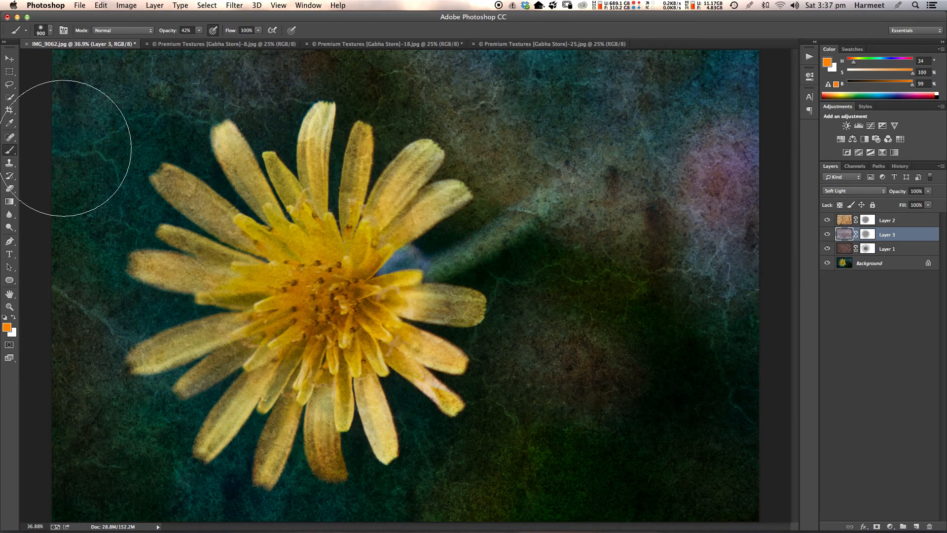
left_click(126, 6)
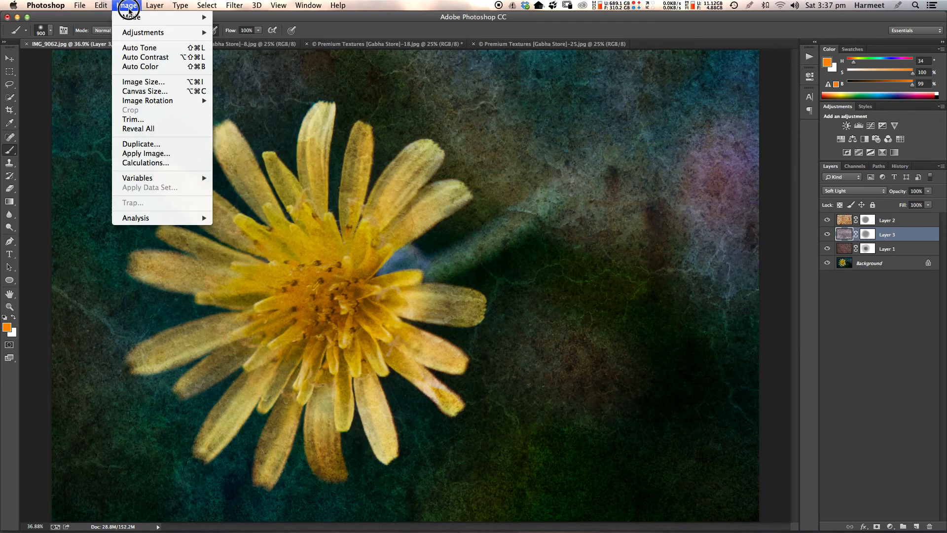
mouse_move(192, 33)
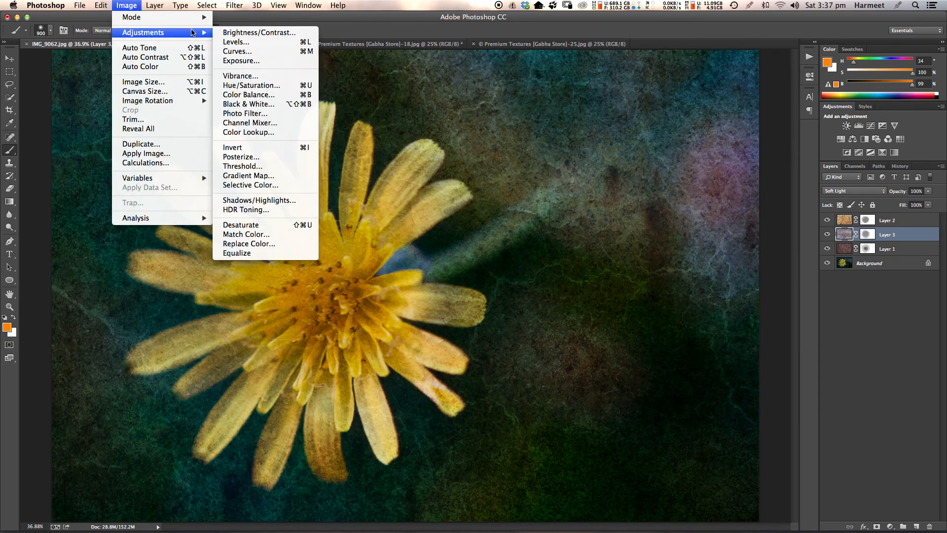
left_click(287, 104)
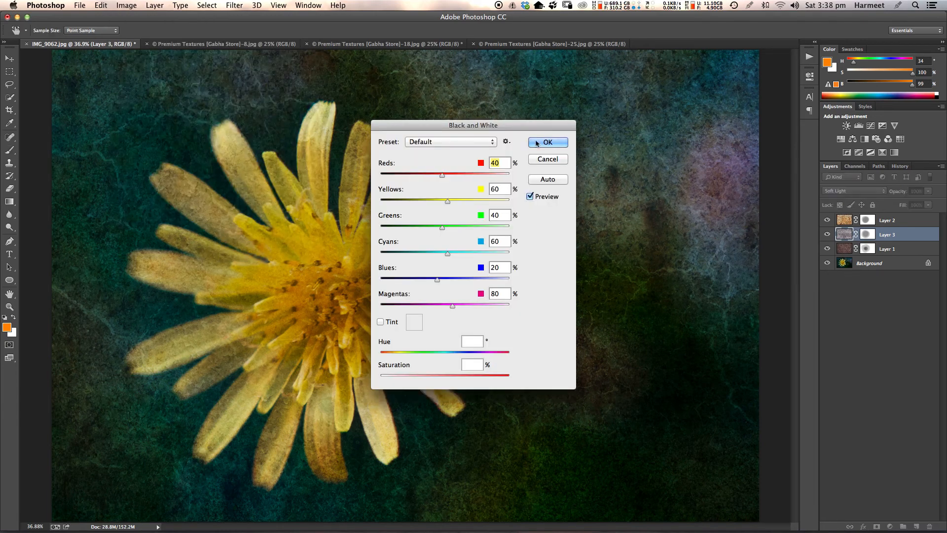
left_click(548, 143)
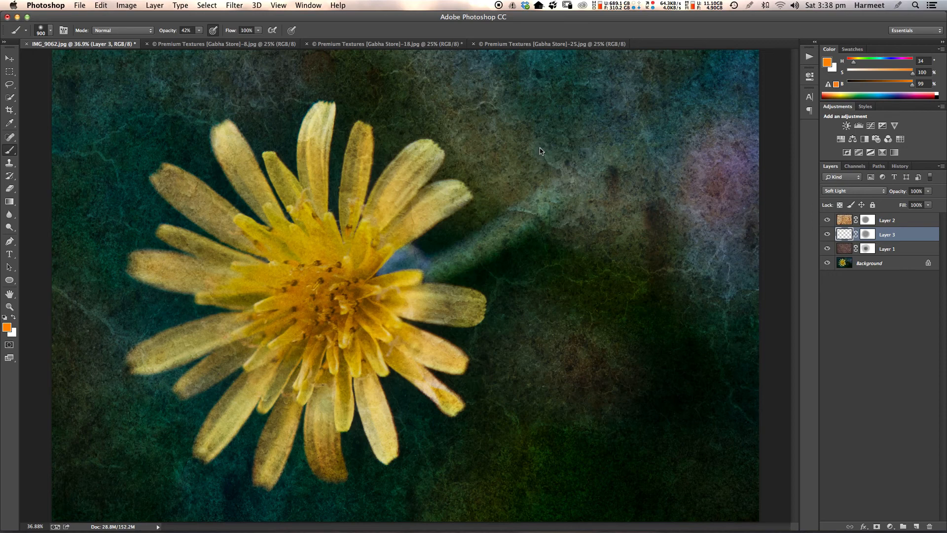
- Convert the Layer 1 texture image to black and white with the Black & White adjustment
left_click(848, 249)
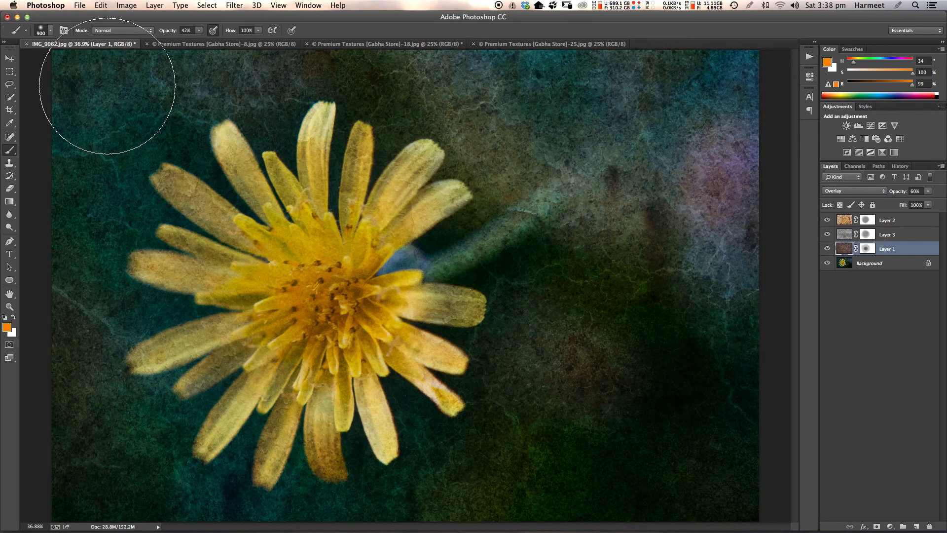
left_click(127, 6)
left_click(127, 6)
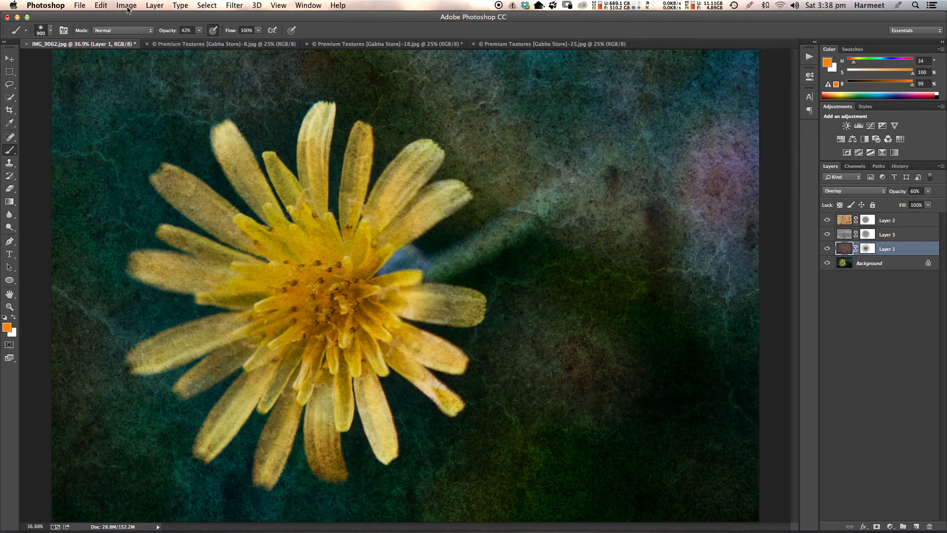
left_click(126, 6)
mouse_move(164, 33)
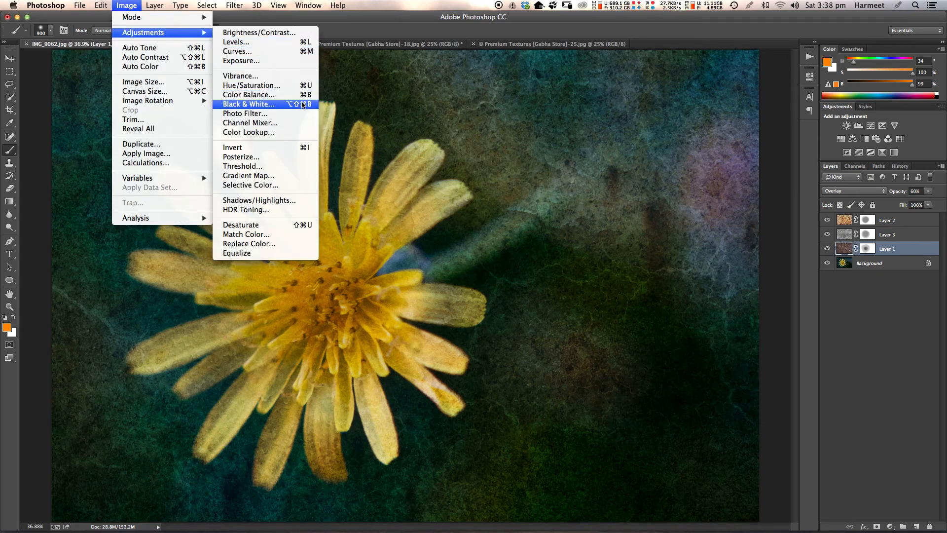
left_click(304, 104)
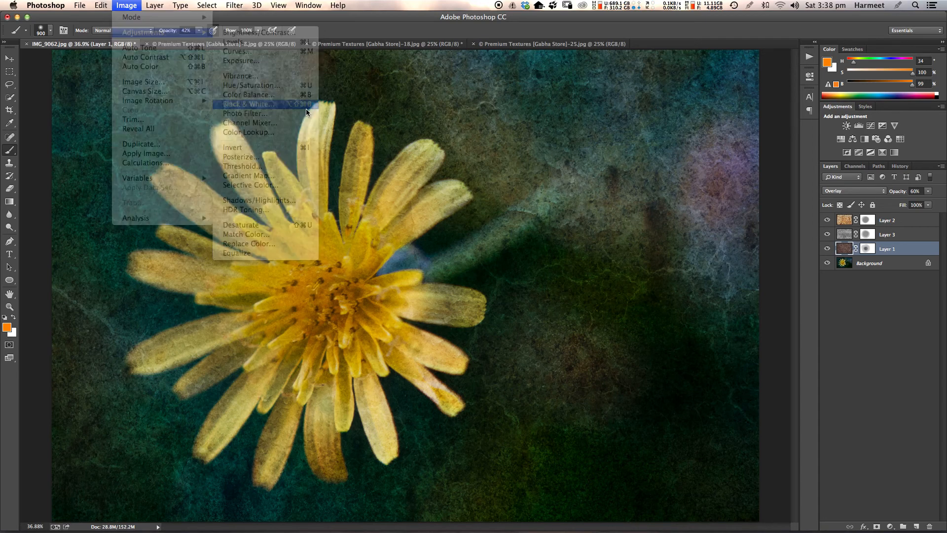
left_click(561, 148)
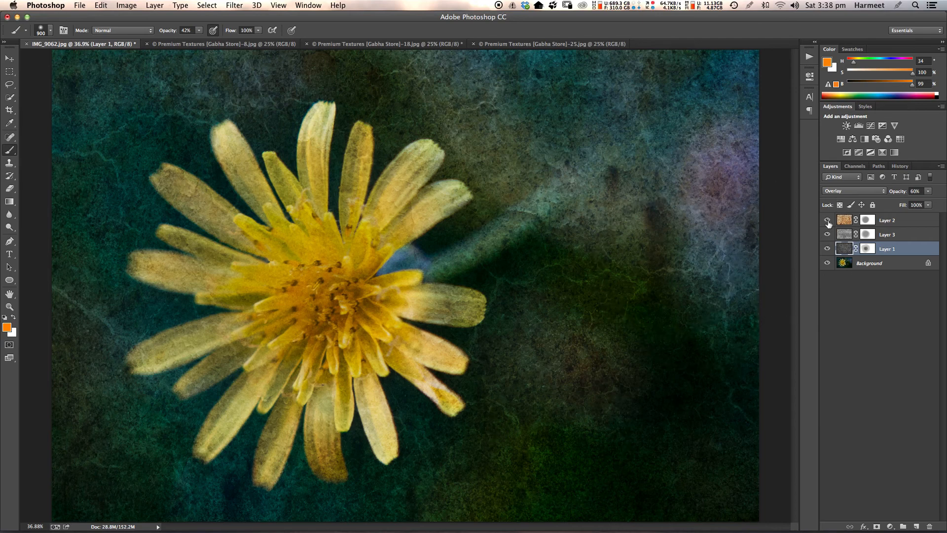
- View the original Premium Textures 25 image, compare IMG_9062.jpg with Layer 2 hidden and shown, and select Layer 2's image
left_click(528, 44)
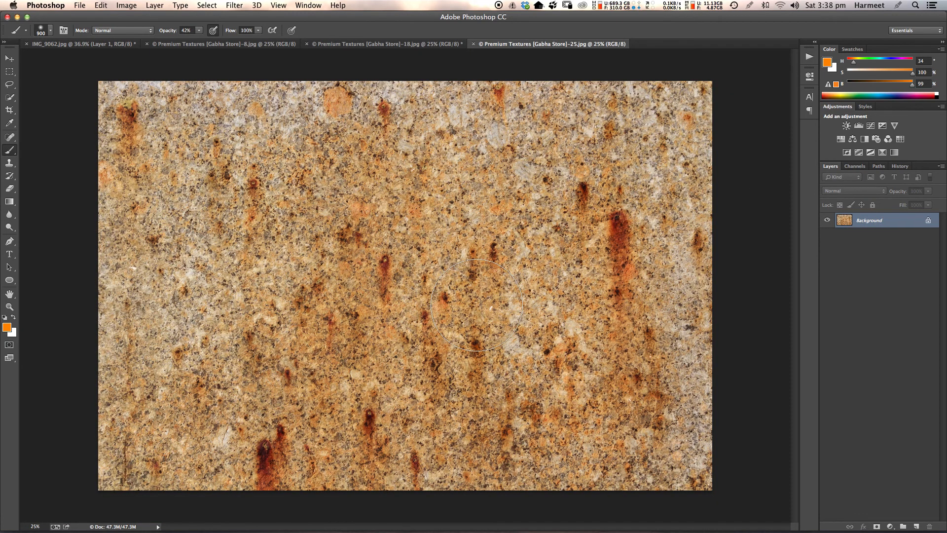
left_click(81, 44)
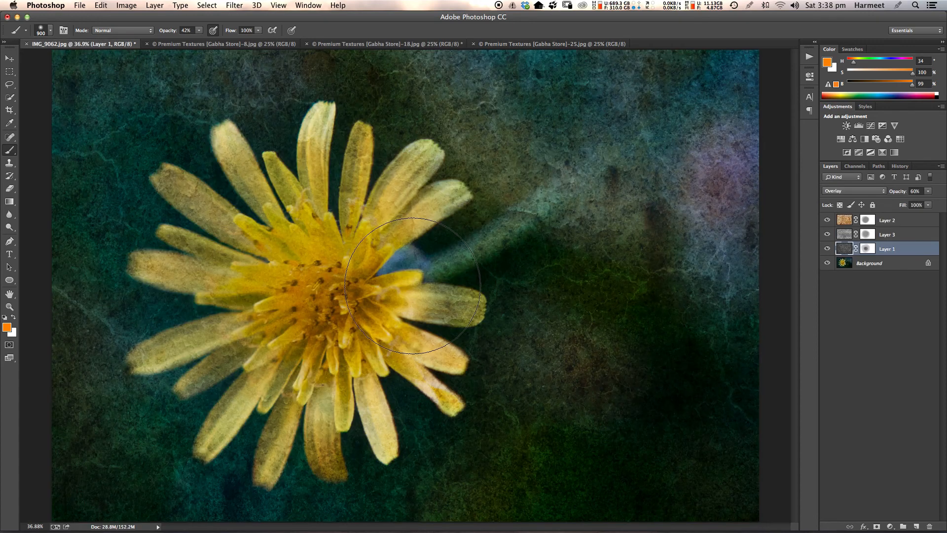
left_click(827, 221)
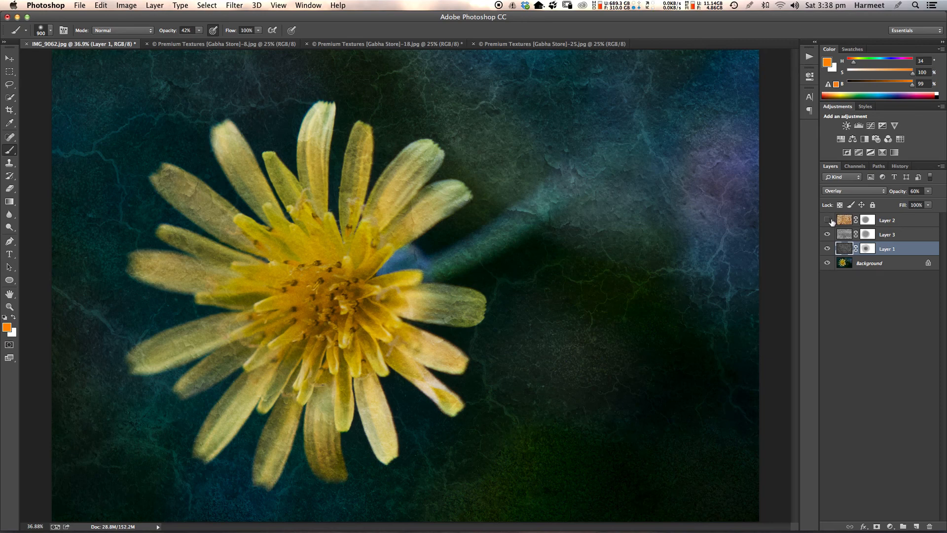
left_click(828, 220)
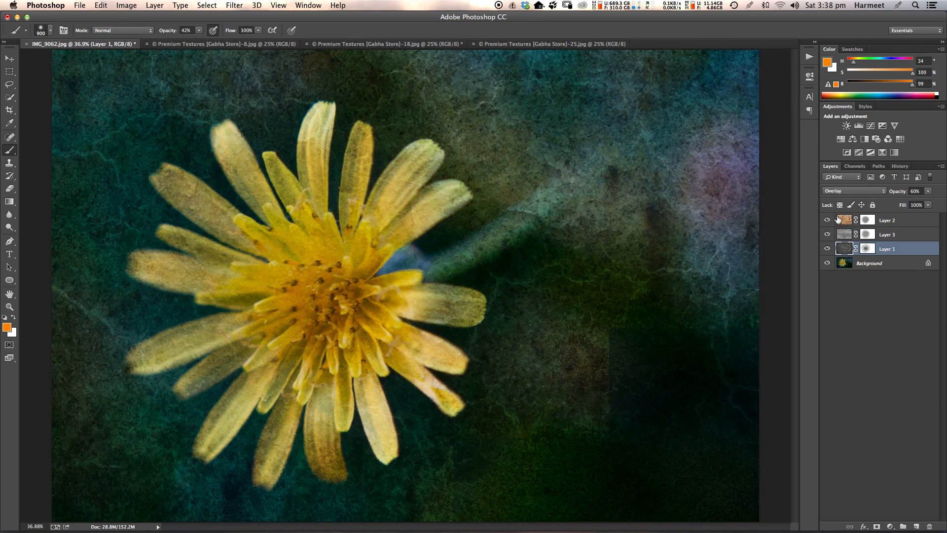
left_click(846, 222)
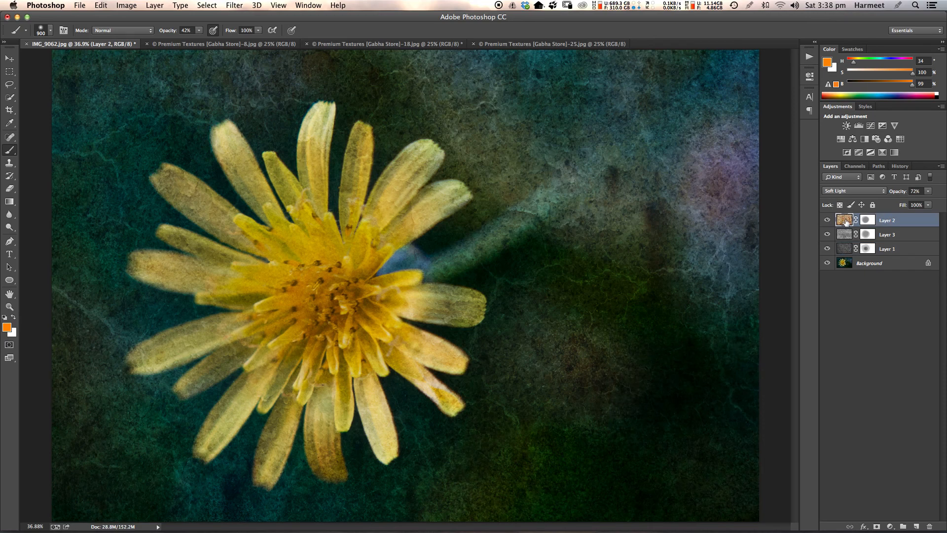